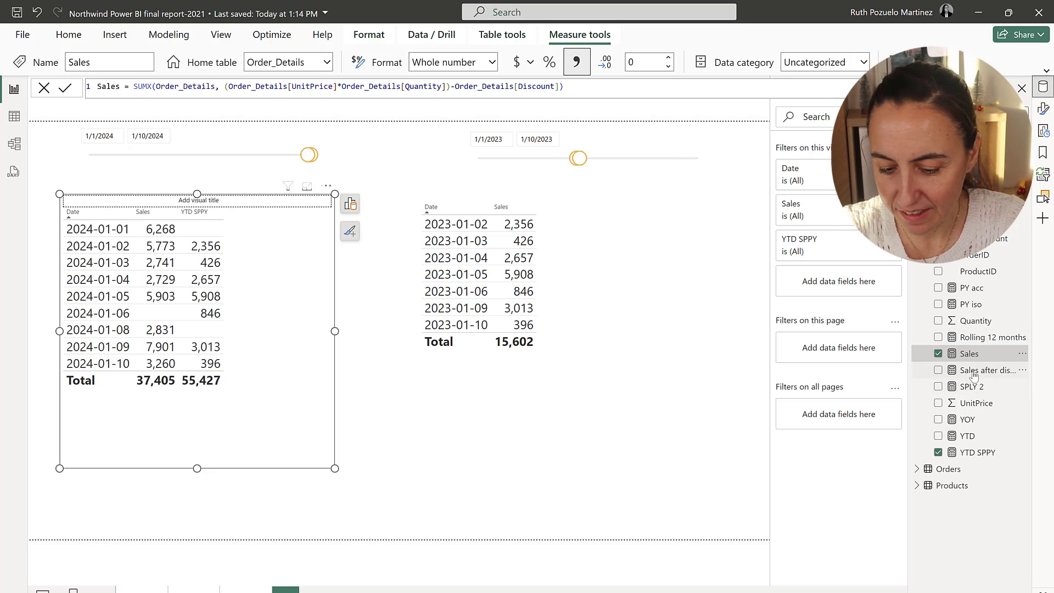
- Inspect the YTD SPPY formula, then try extending the 2024 range back to July 2023 and undo it
{"action": "left_click", "coordinate": [966, 453]}
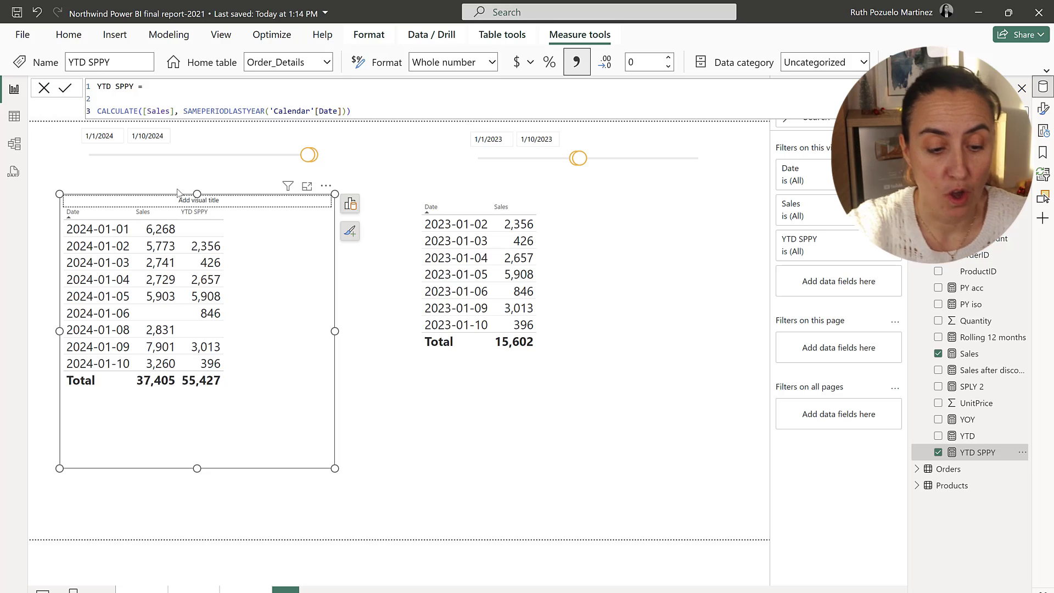
{"action": "left_click_drag", "start_coordinate": [306, 159], "coordinate": [249, 159]}
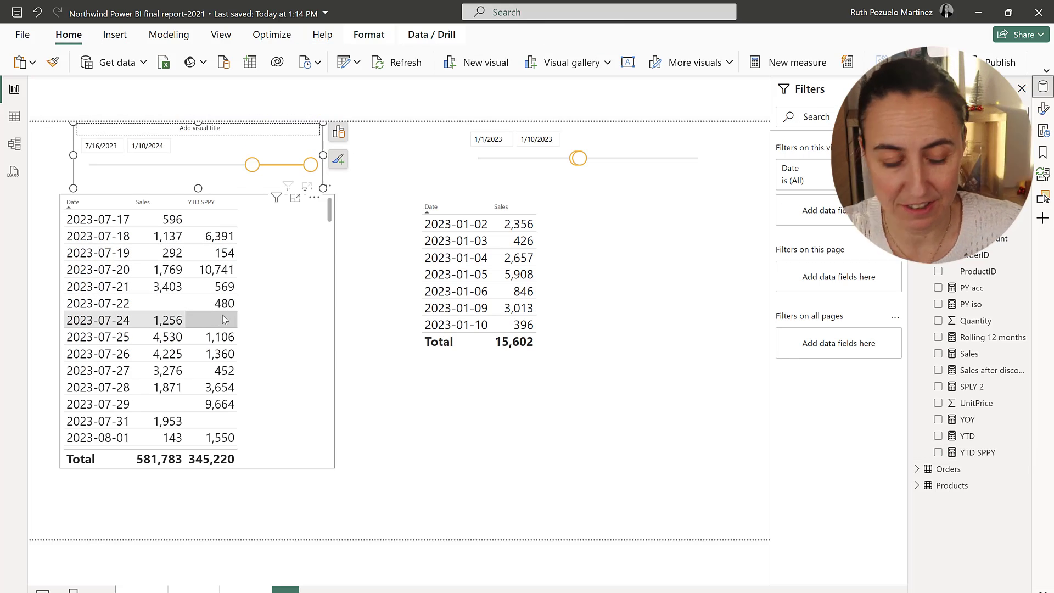
{"action": "key", "text": "ctrl+z"}
- Edit the 2024 slicer's start and end date boxes to keep the range at 1/1–1/9/2024
{"action": "left_click", "coordinate": [104, 138]}
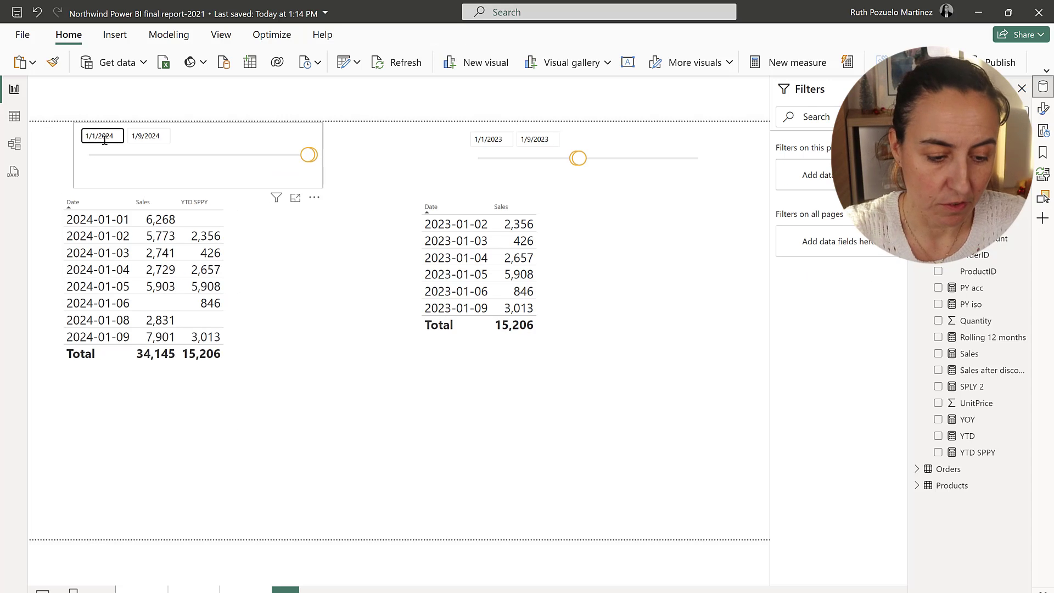
{"action": "key", "text": "Tab"}
{"action": "left_click", "coordinate": [114, 141]}
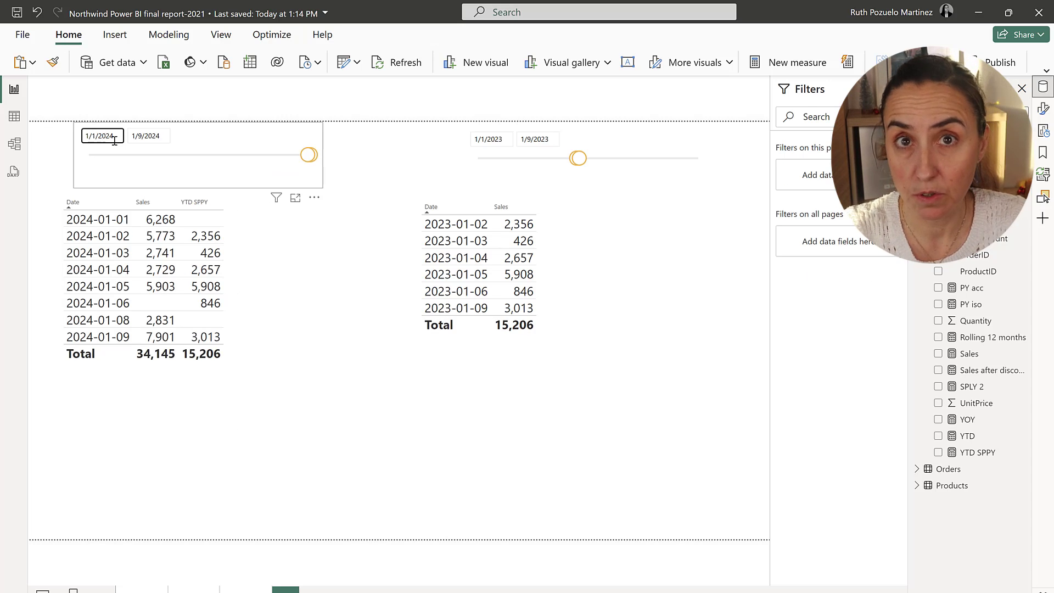
{"action": "left_click", "coordinate": [139, 140]}
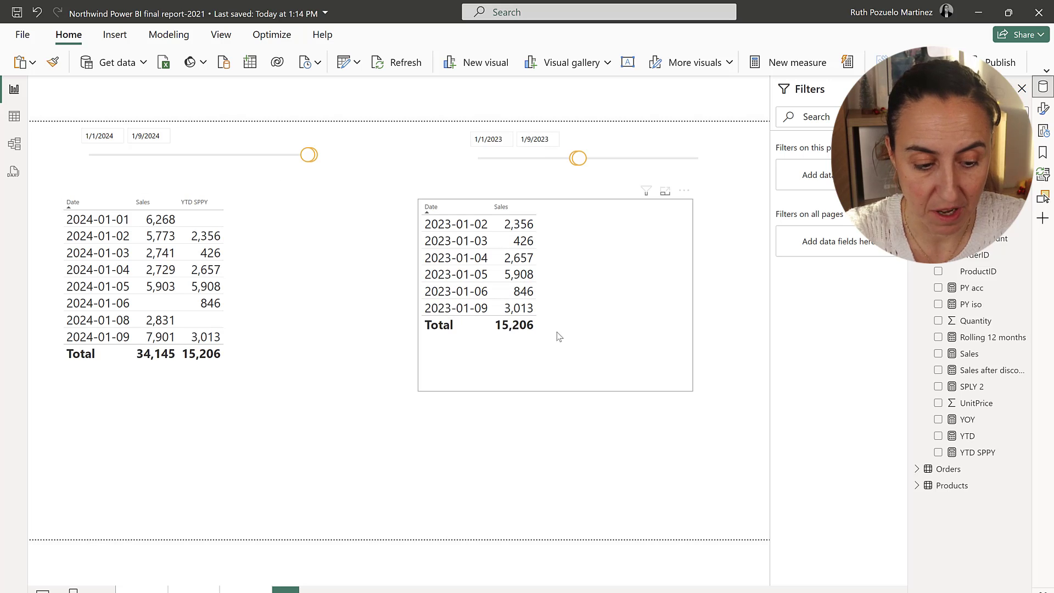
- End both date ranges on January 10: 1/10/2024 on the left slicer, 1/10/2023 on the right
{"action": "left_click", "coordinate": [157, 136]}
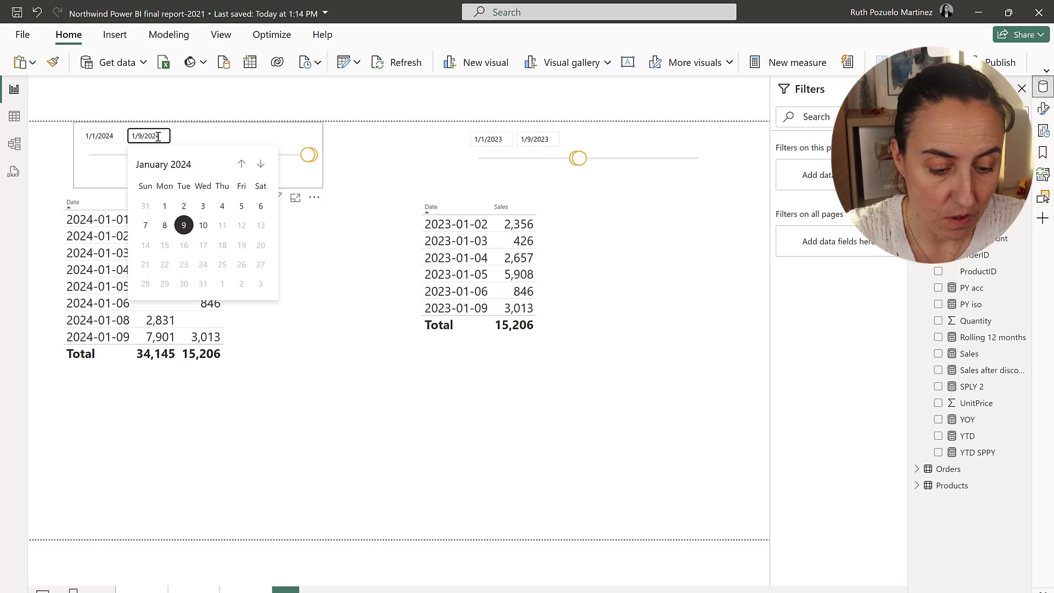
{"action": "left_click", "coordinate": [202, 226]}
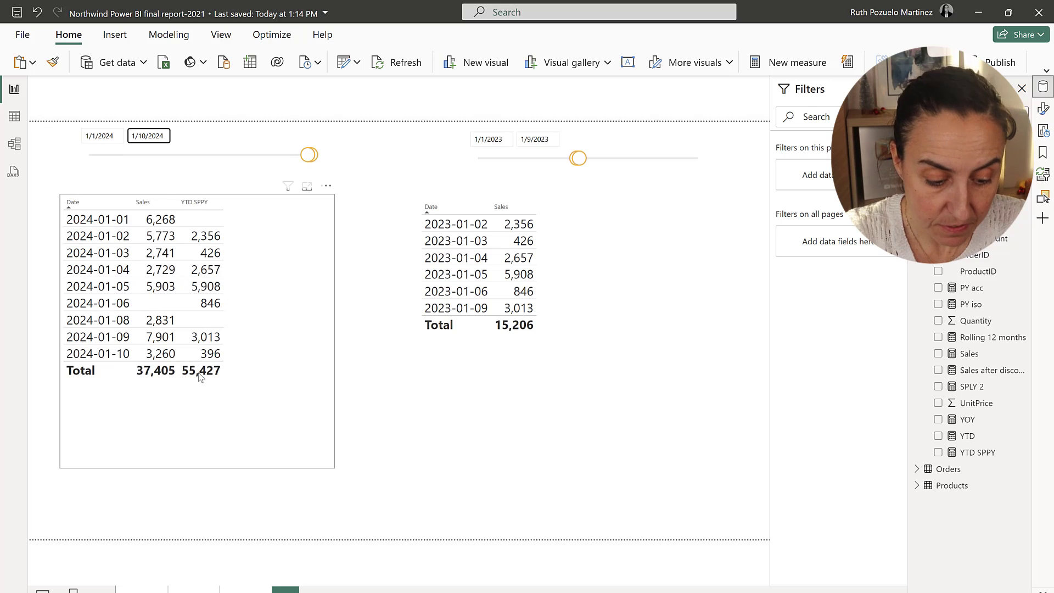
{"action": "left_click", "coordinate": [530, 139]}
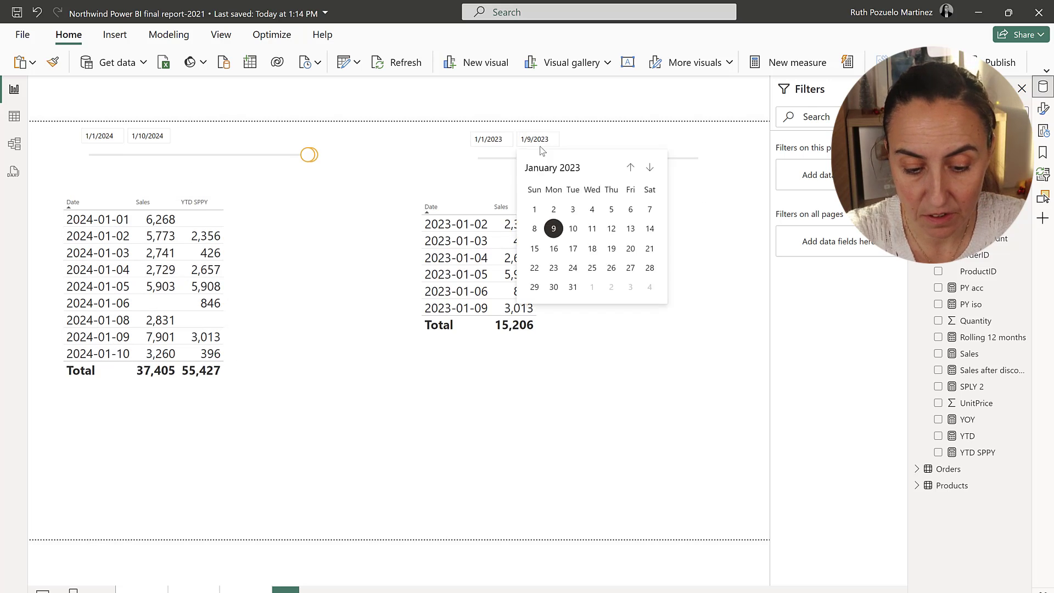
{"action": "left_click", "coordinate": [574, 231]}
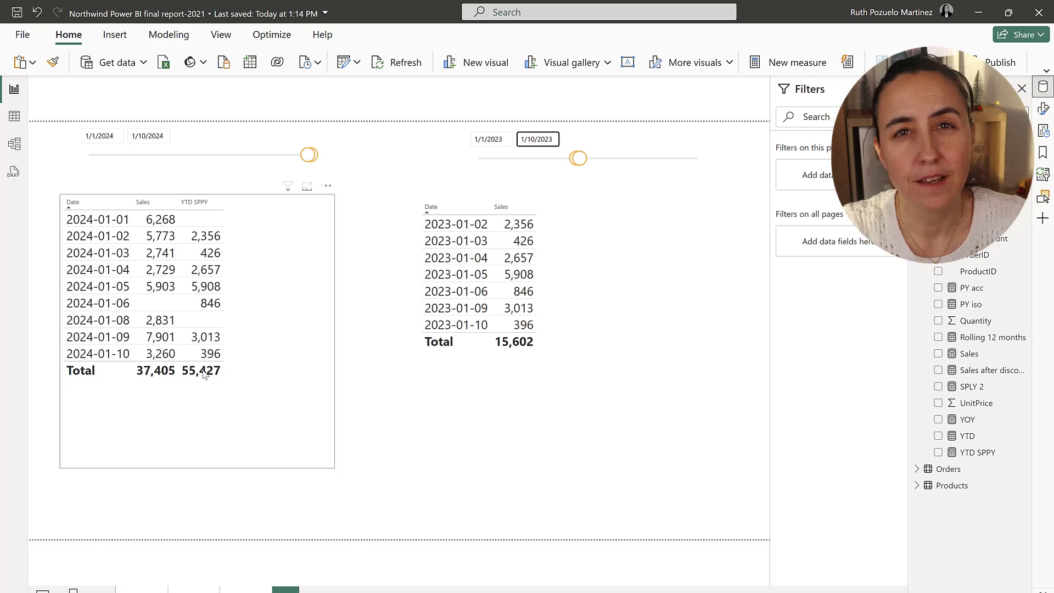
- Highlight the SAMEPERIODLASTYEAR description and its equivalent DATEADD(dates, -1, year) formula in the docs
{"action": "key", "text": "alt+Tab"}
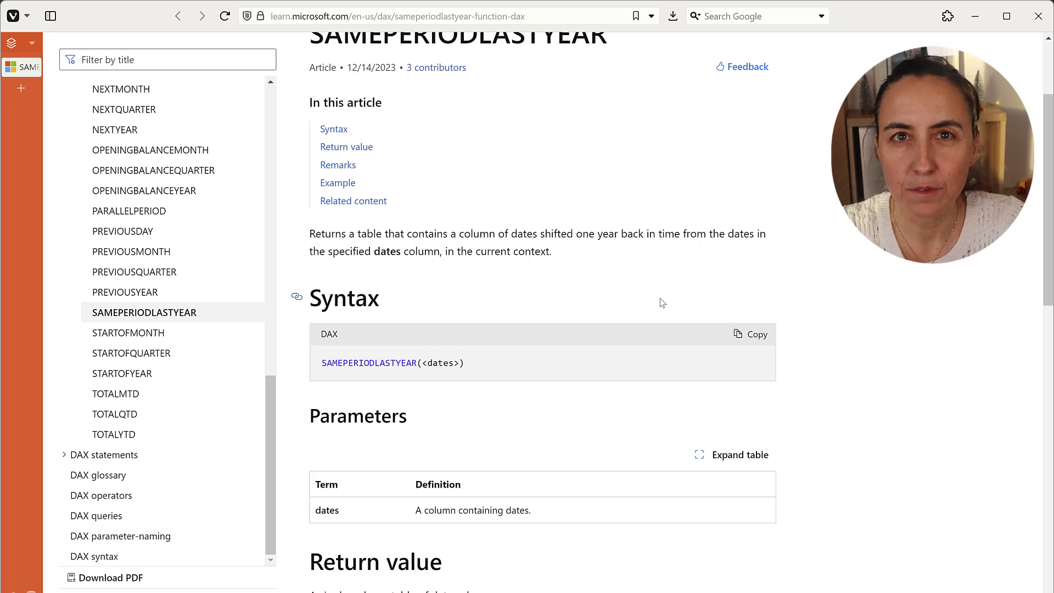
{"action": "left_click_drag", "start_coordinate": [355, 236], "coordinate": [518, 253]}
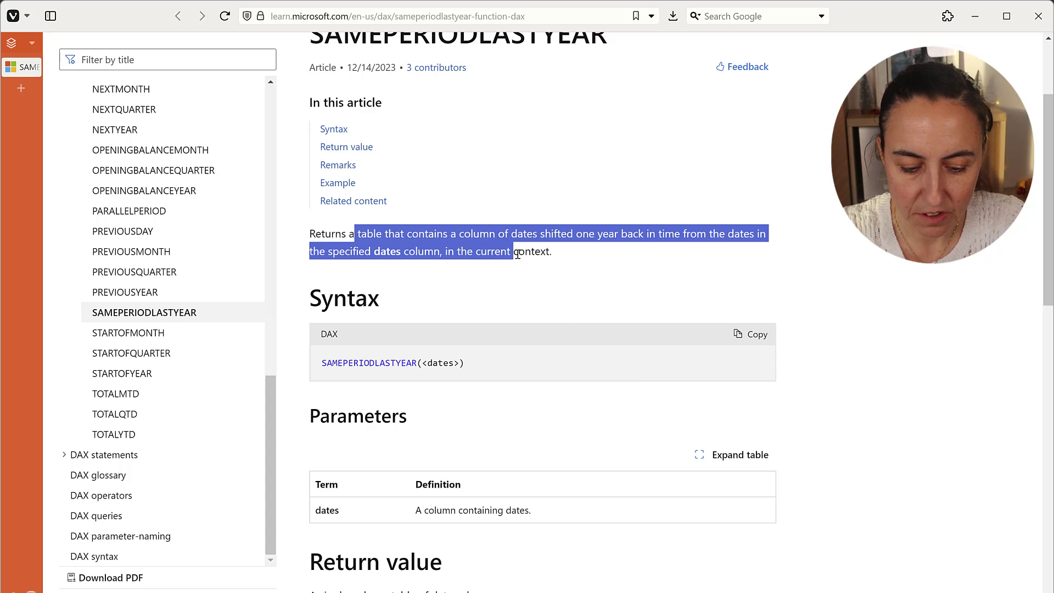
{"action": "left_click", "coordinate": [633, 258]}
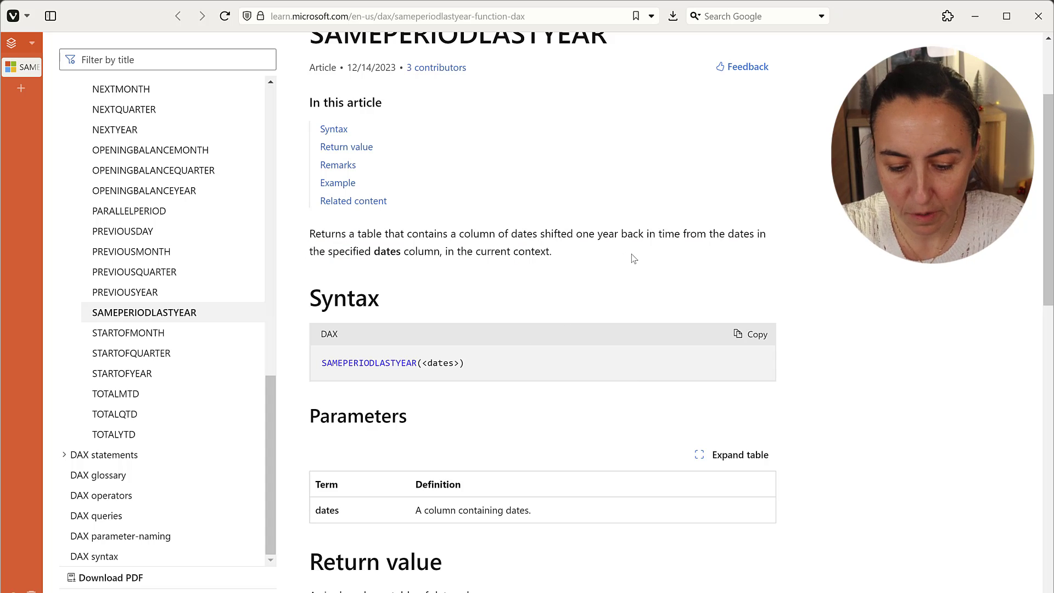
{"action": "scroll", "coordinate": [625, 271], "scroll_direction": "down", "scroll_amount": 8}
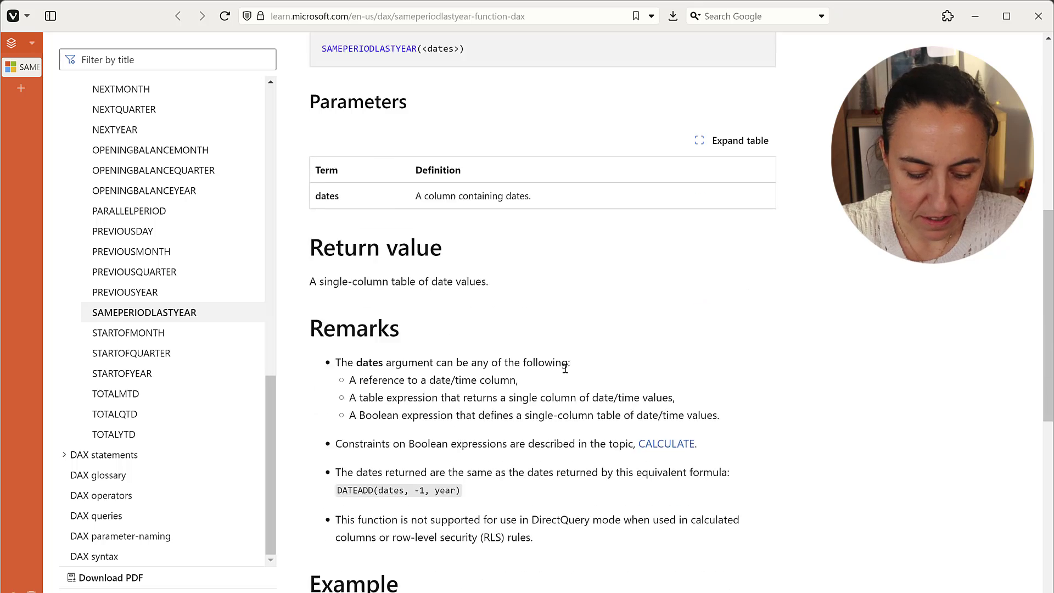
{"action": "left_click_drag", "start_coordinate": [338, 393], "coordinate": [494, 398]}
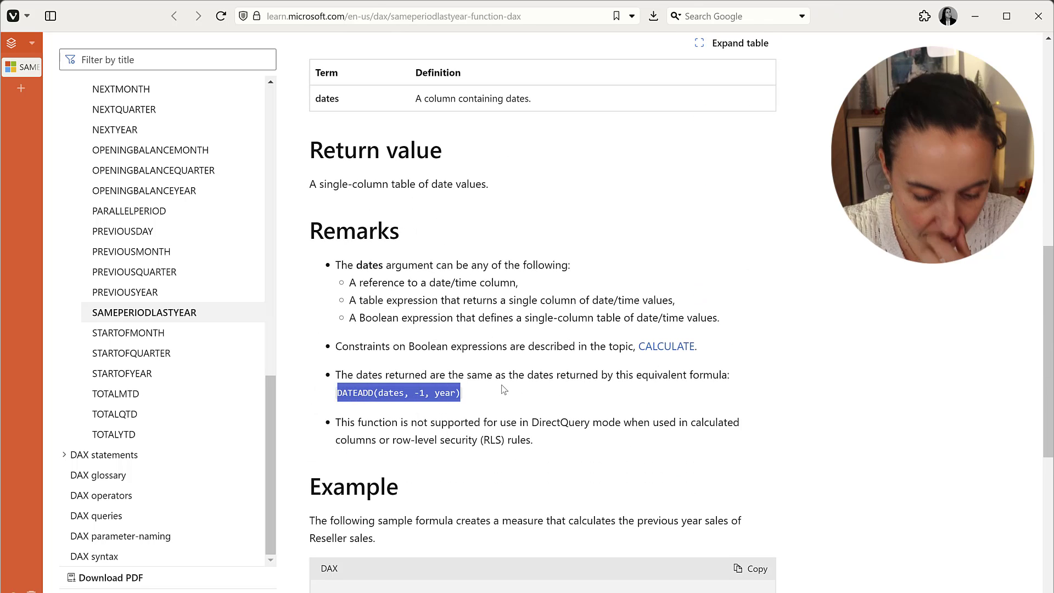
{"action": "scroll", "coordinate": [505, 390], "scroll_direction": "down", "scroll_amount": 5}
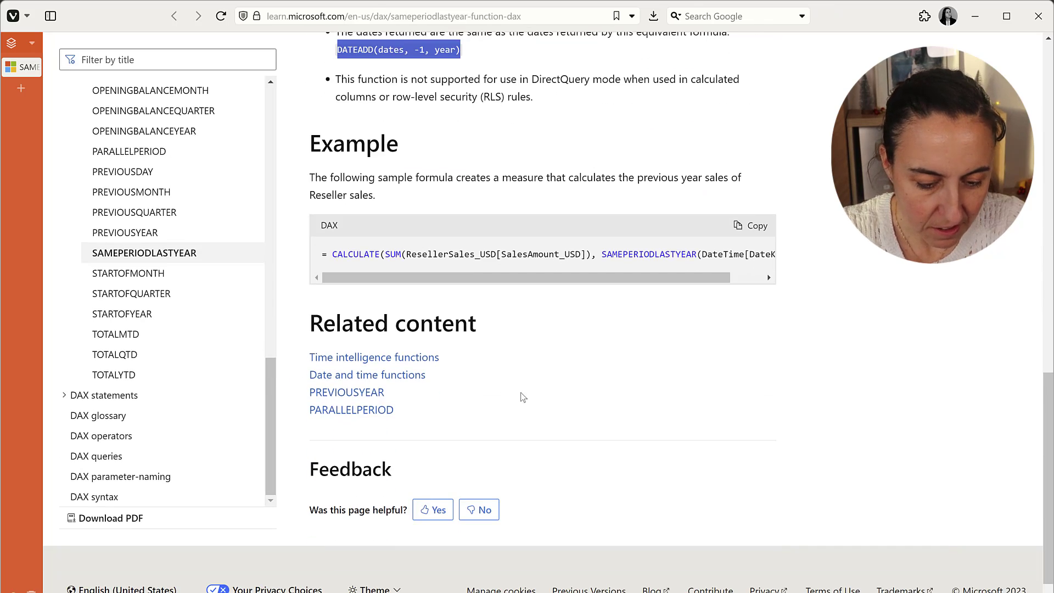
{"action": "scroll", "coordinate": [526, 395], "scroll_direction": "up", "scroll_amount": 6}
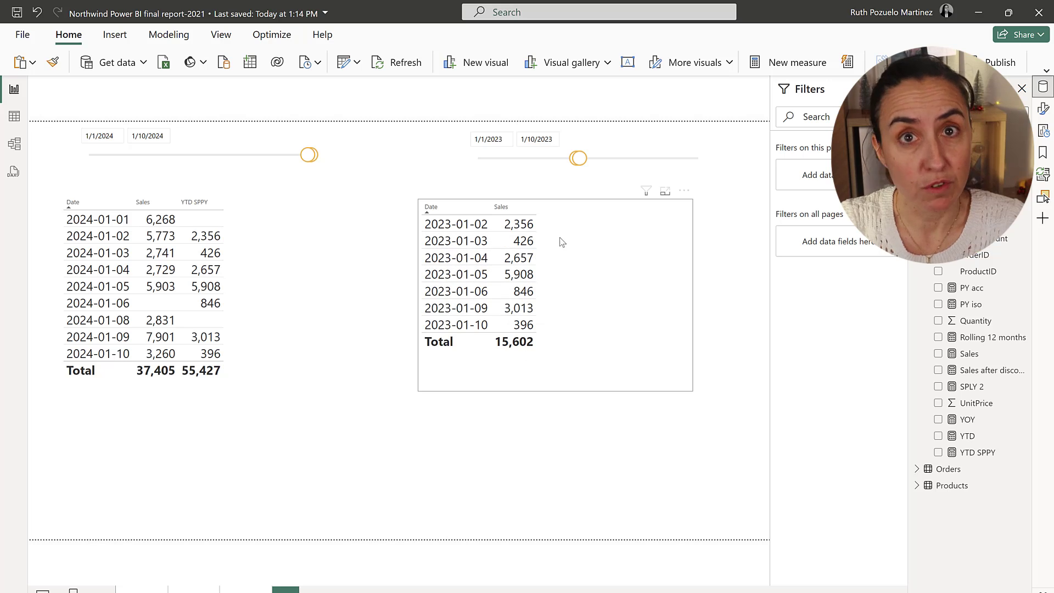
- Set the 2023 slicer's end date to 1/31/2023 so its Sales total reaches 55,427
{"action": "left_click", "coordinate": [607, 189]}
{"action": "left_click", "coordinate": [536, 139]}
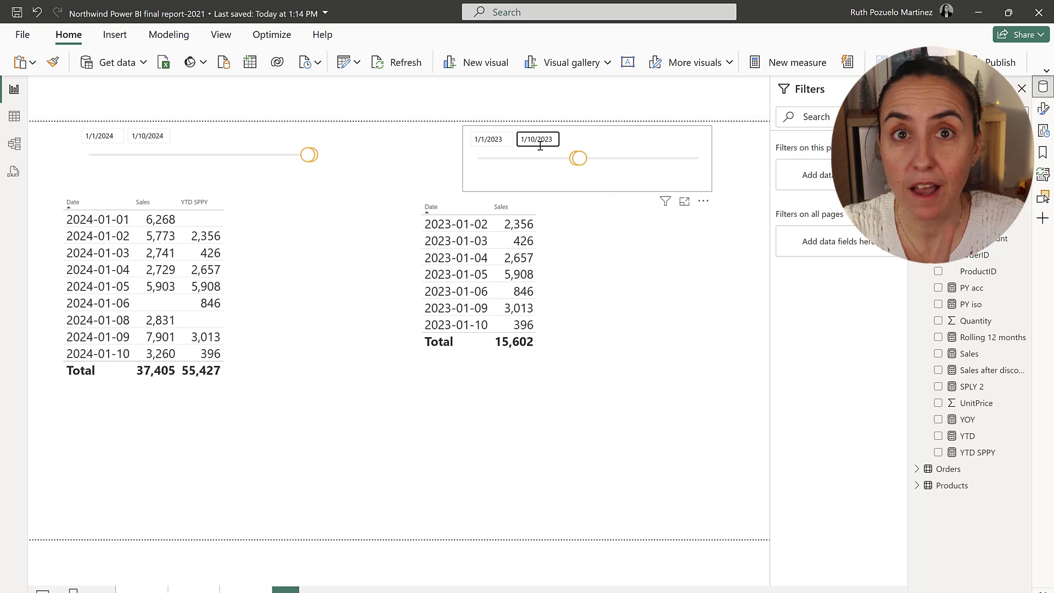
{"action": "left_click", "coordinate": [536, 139]}
{"action": "left_click", "coordinate": [573, 287]}
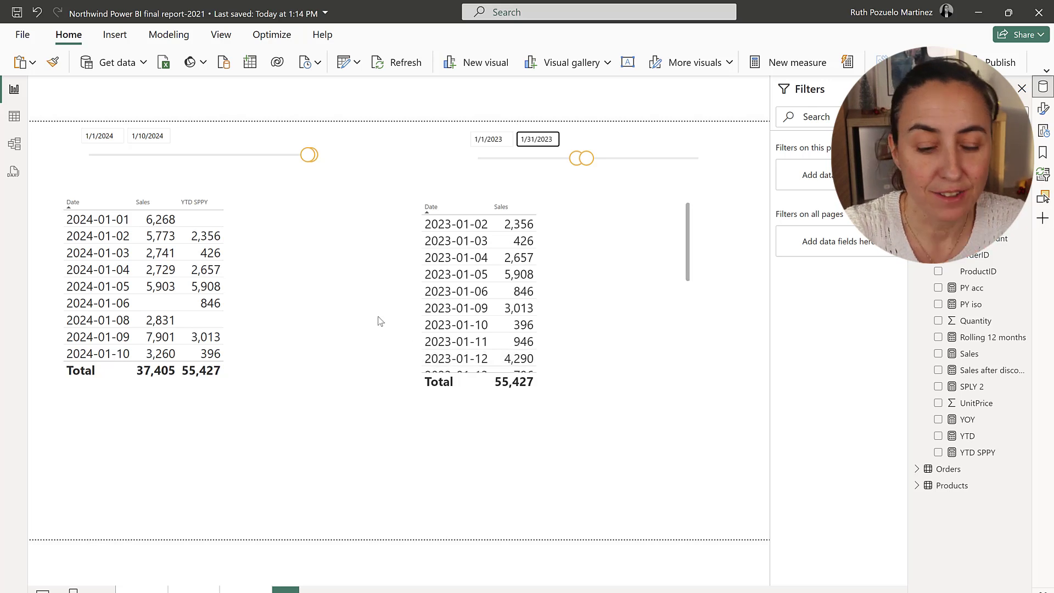
- In Power Query, change the Calendar Source step's date offset from +1 to +2 and apply
{"action": "left_click", "coordinate": [344, 69]}
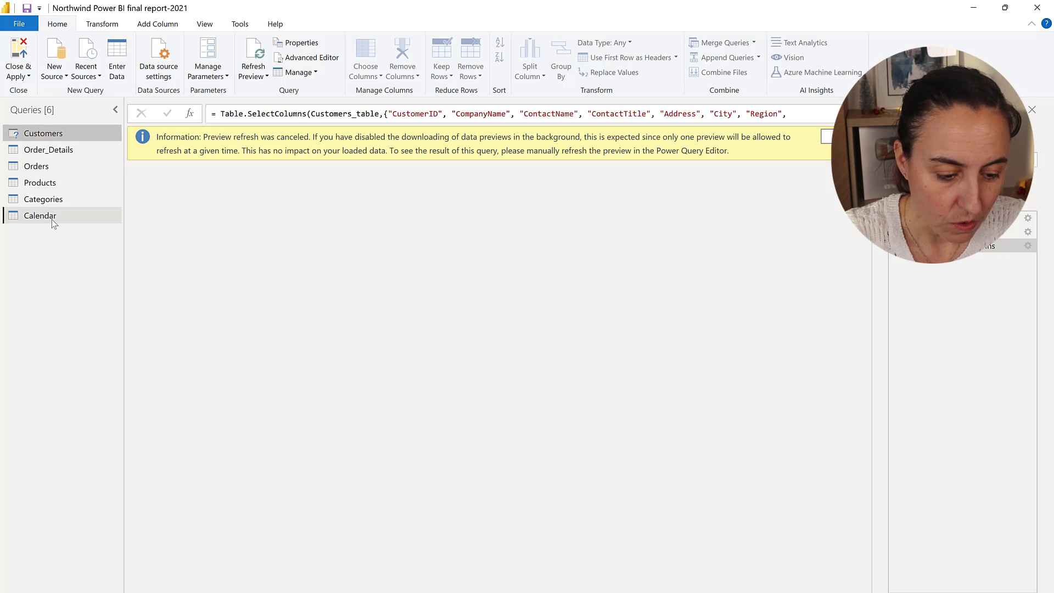
{"action": "left_click", "coordinate": [51, 218]}
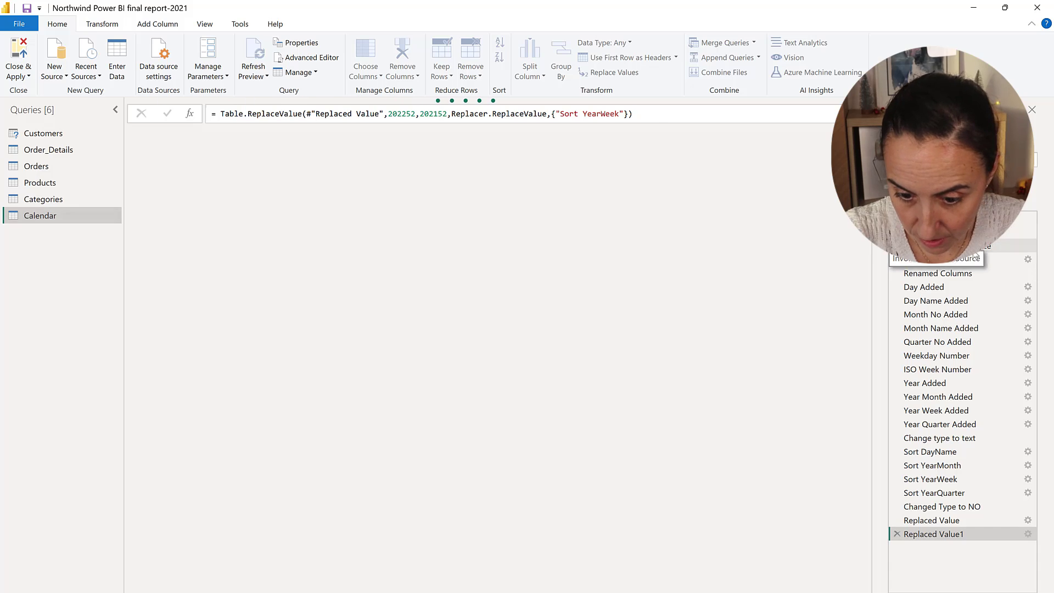
{"action": "left_click", "coordinate": [933, 246]}
{"action": "left_click", "coordinate": [558, 116]}
{"action": "key", "text": "BackSpace"}
{"action": "type", "text": "2, #duration(1, 0, 0, 0"}
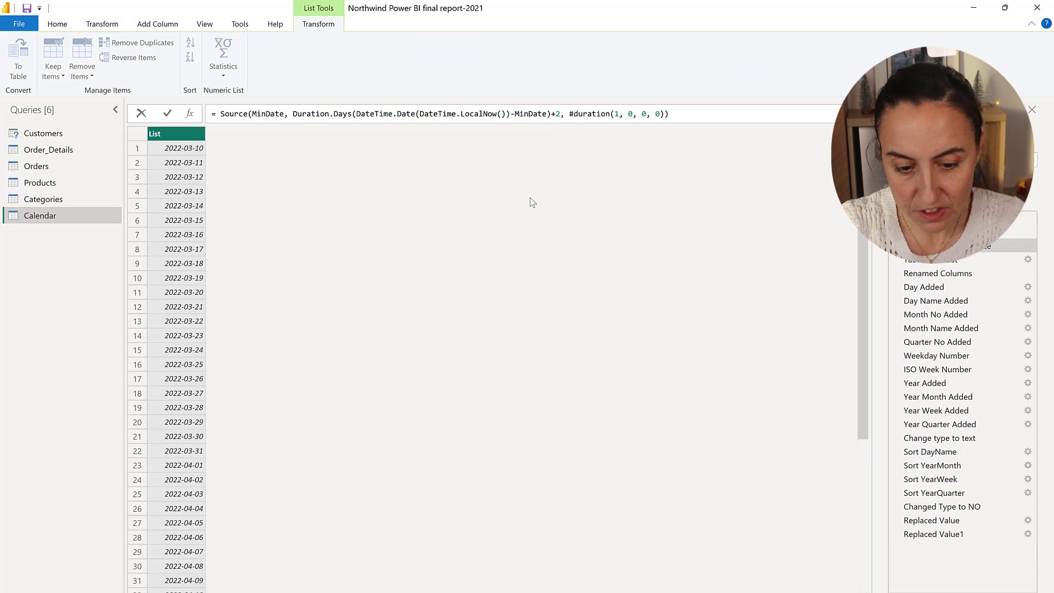
{"action": "key", "text": "Return"}
{"action": "left_click", "coordinate": [57, 25]}
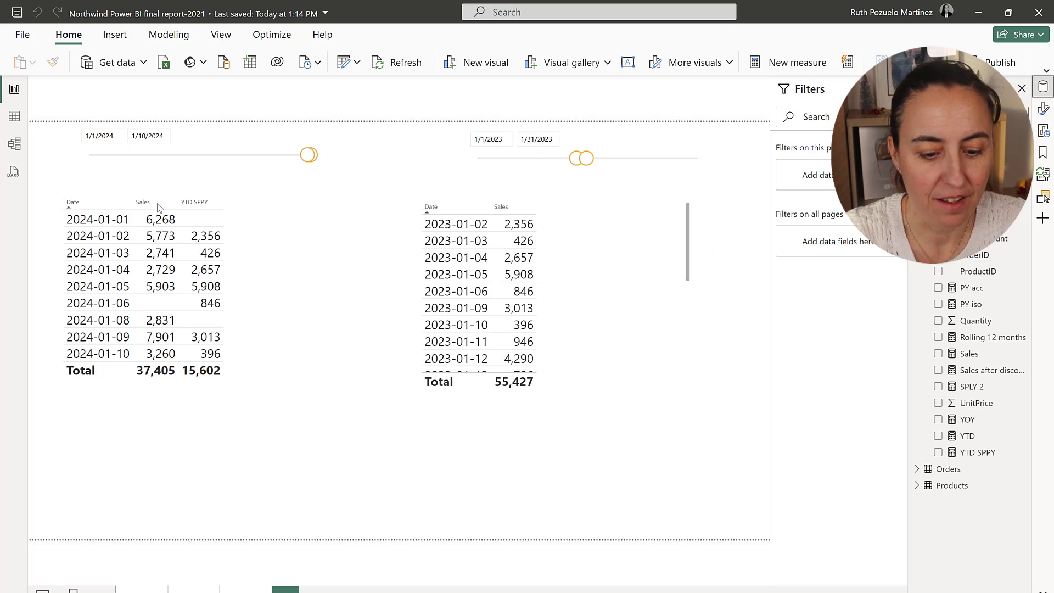
- Start a new calculated column named Next day? in the Calendar table
{"action": "left_click", "coordinate": [14, 116]}
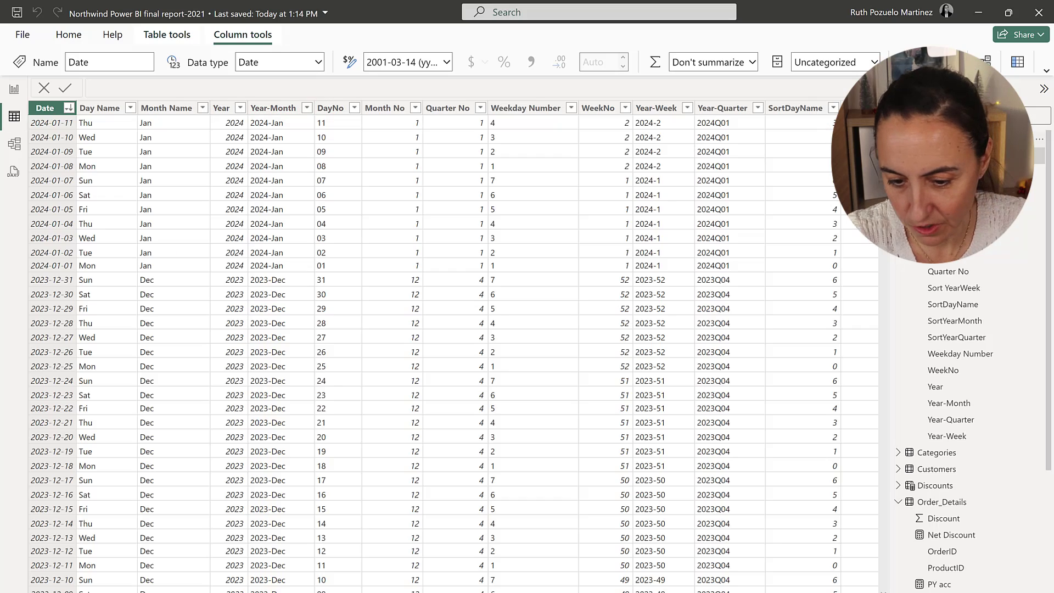
{"action": "left_click", "coordinate": [1017, 62]}
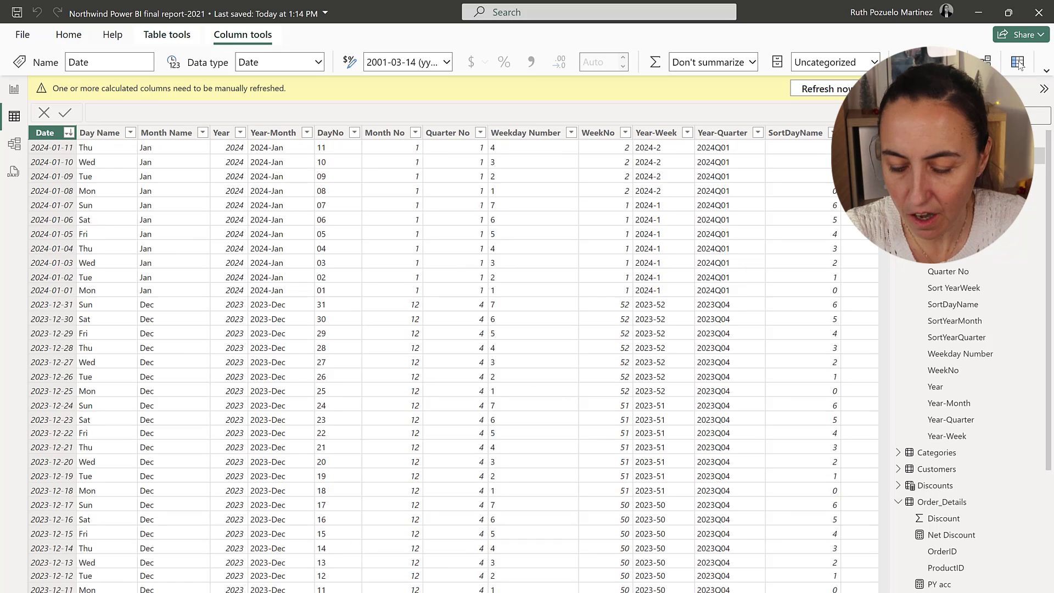
{"action": "type", "text": "Next day? ="}
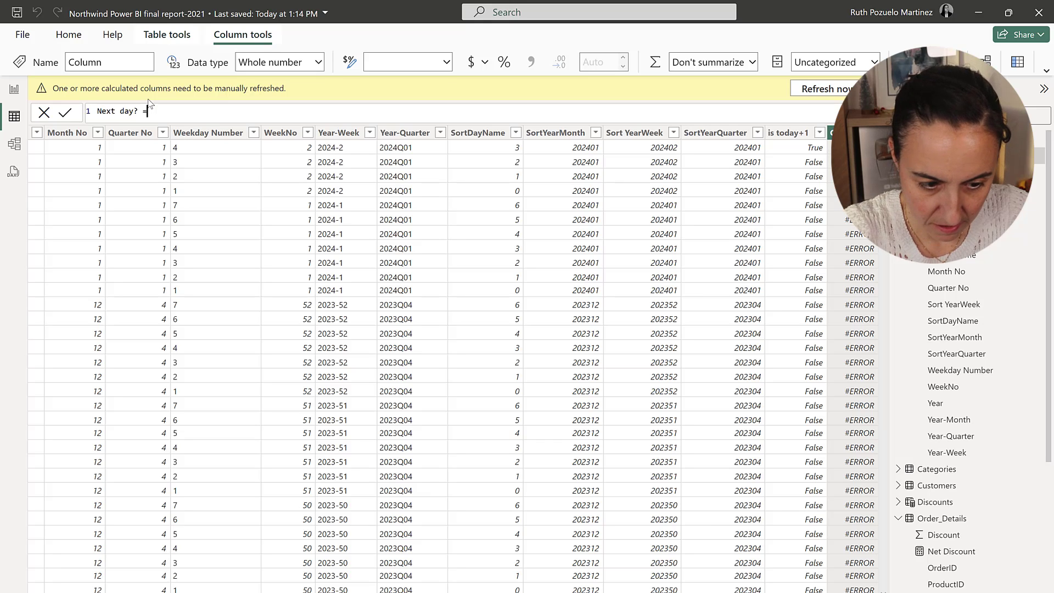
{"action": "scroll", "coordinate": [149, 110], "scroll_direction": "up", "scroll_amount": 3}
{"action": "key", "text": "shift+Return"}
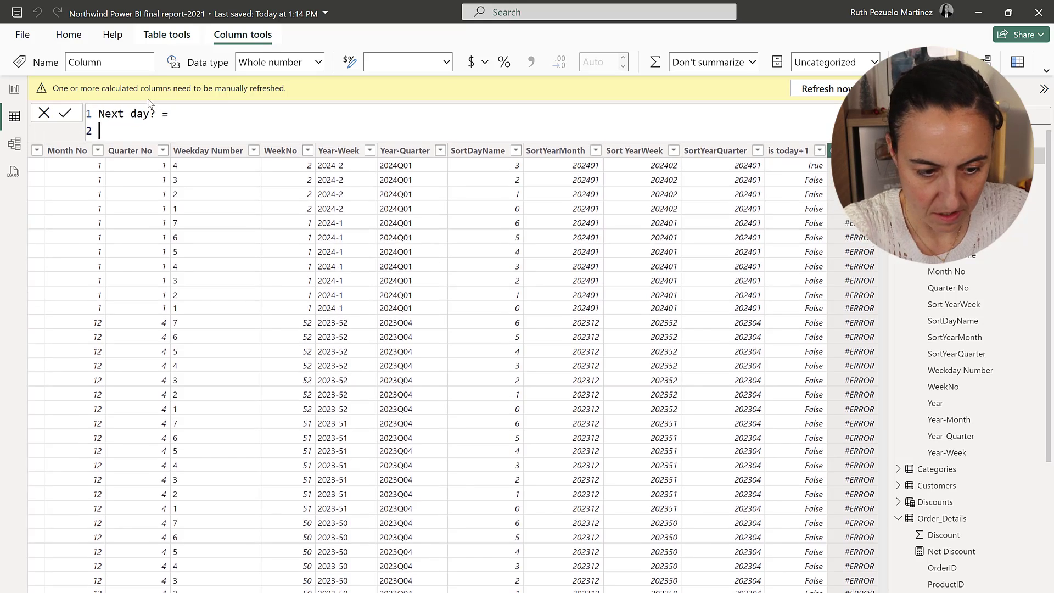
- Give it the formula IF('Calendar'[Date]= TODAY()+1, true, false) and commit it
{"action": "type", "text": "if"}
{"action": "key", "text": "Tab"}
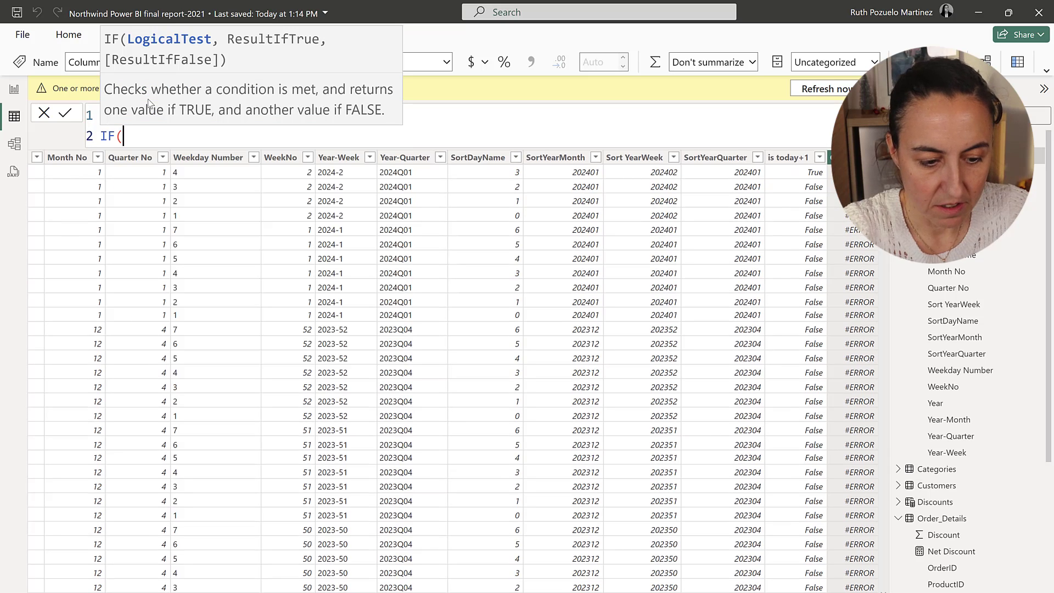
{"action": "type", "text": "cal"}
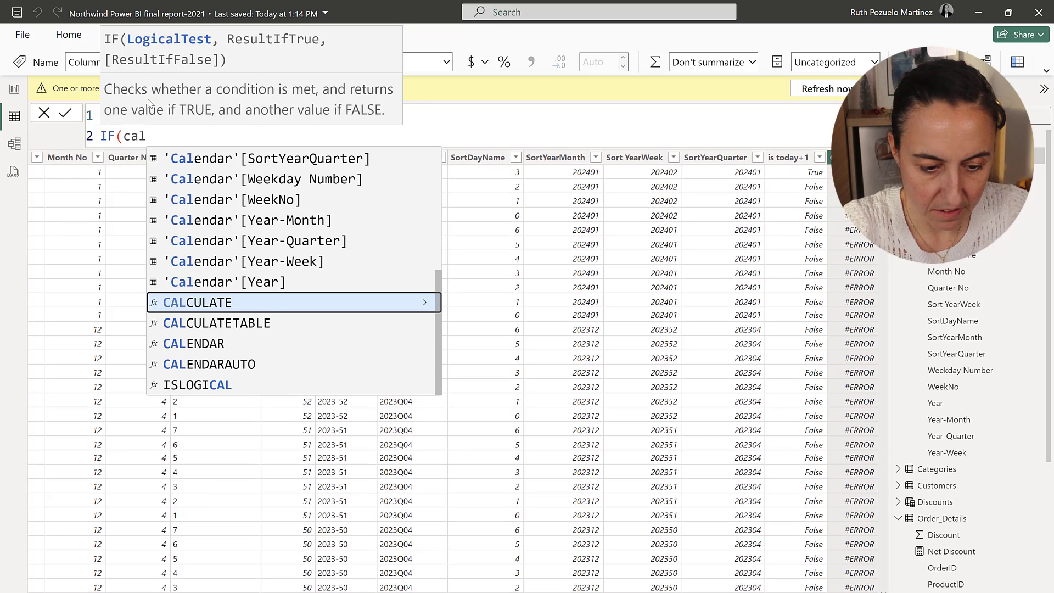
{"action": "key", "text": "Up"}
{"action": "key", "text": "Up"}
{"action": "key", "text": "Up"}
{"action": "key", "text": "Up"}
{"action": "key", "text": "Up"}
{"action": "key", "text": "Up"}
{"action": "key", "text": "Up"}
{"action": "key", "text": "Up"}
{"action": "key", "text": "Up"}
{"action": "key", "text": "Up"}
{"action": "key", "text": "Up"}
{"action": "key", "text": "Up"}
{"action": "key", "text": "Up"}
{"action": "key", "text": "Up"}
{"action": "key", "text": "Up"}
{"action": "key", "text": "Up"}
{"action": "key", "text": "Up"}
{"action": "key", "text": "Up"}
{"action": "key", "text": "Up"}
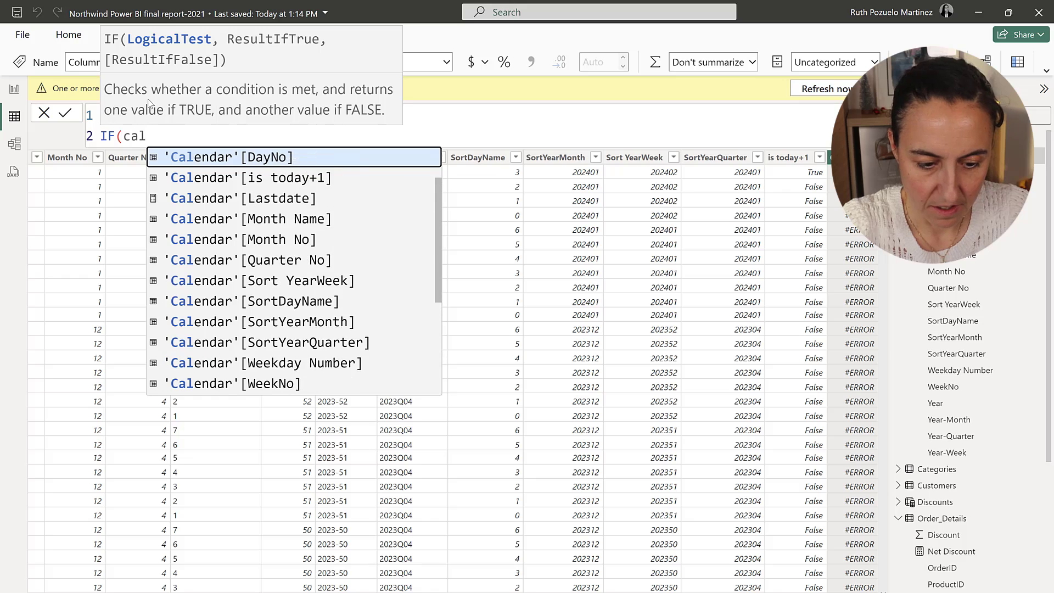
{"action": "key", "text": "Down"}
{"action": "key", "text": "Tab"}
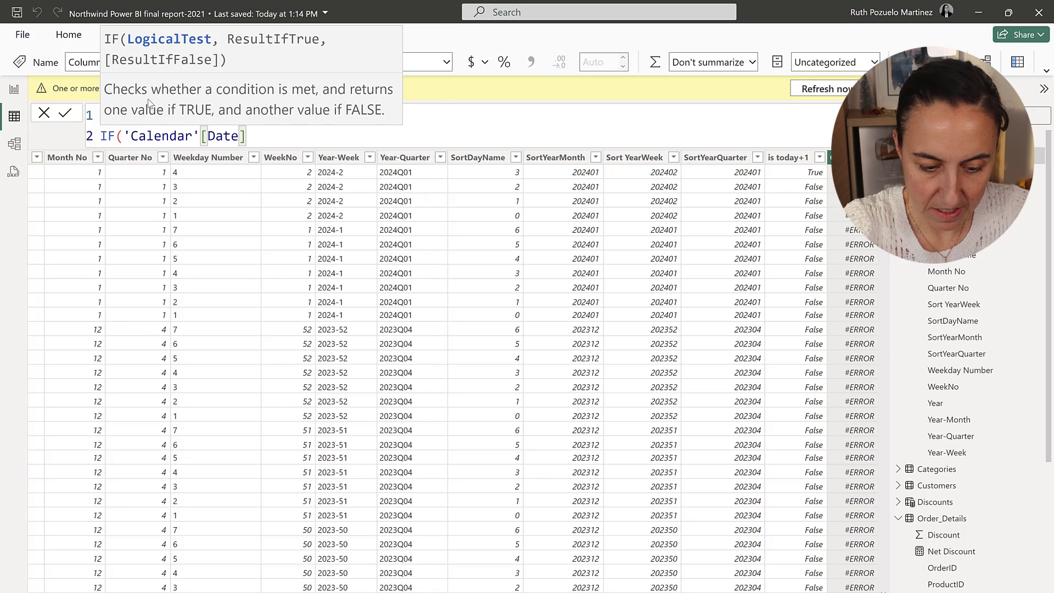
{"action": "type", "text": "="}
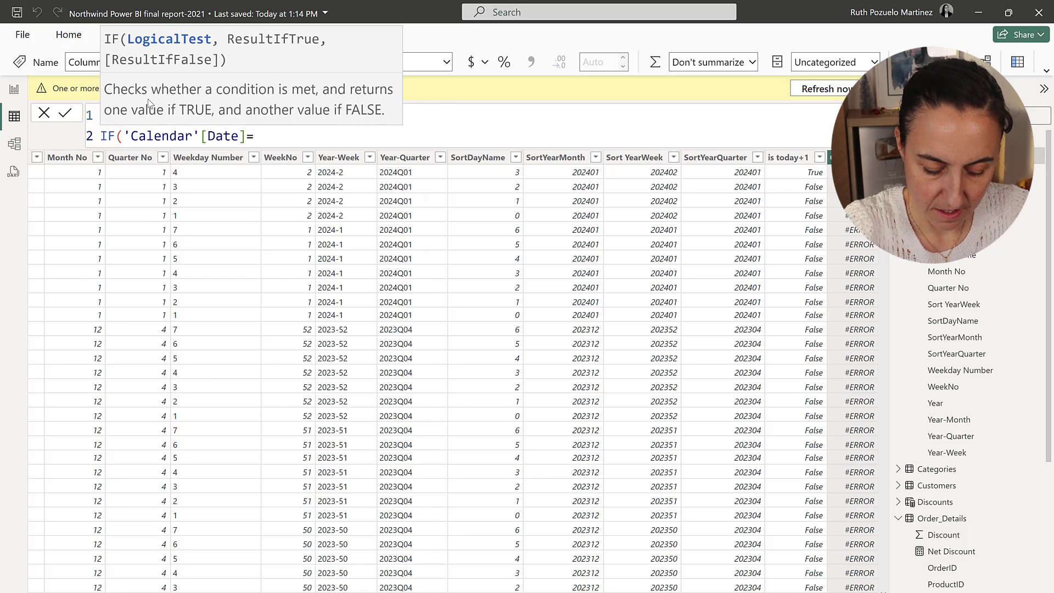
{"action": "type", "text": " tod"}
{"action": "key", "text": "Tab"}
{"action": "type", "text": ")+1"}
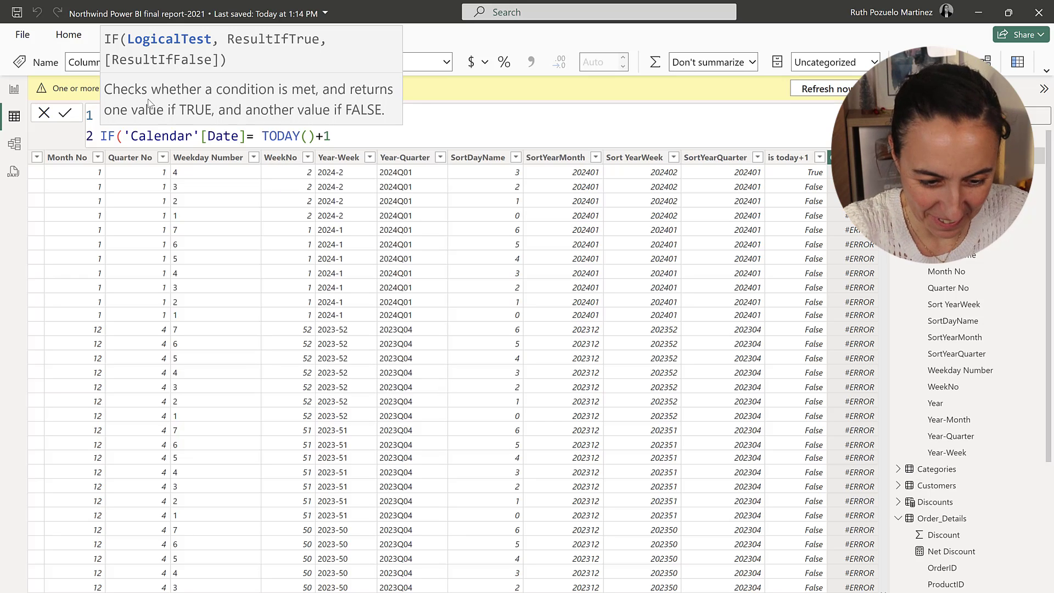
{"action": "type", "text": ", tru"}
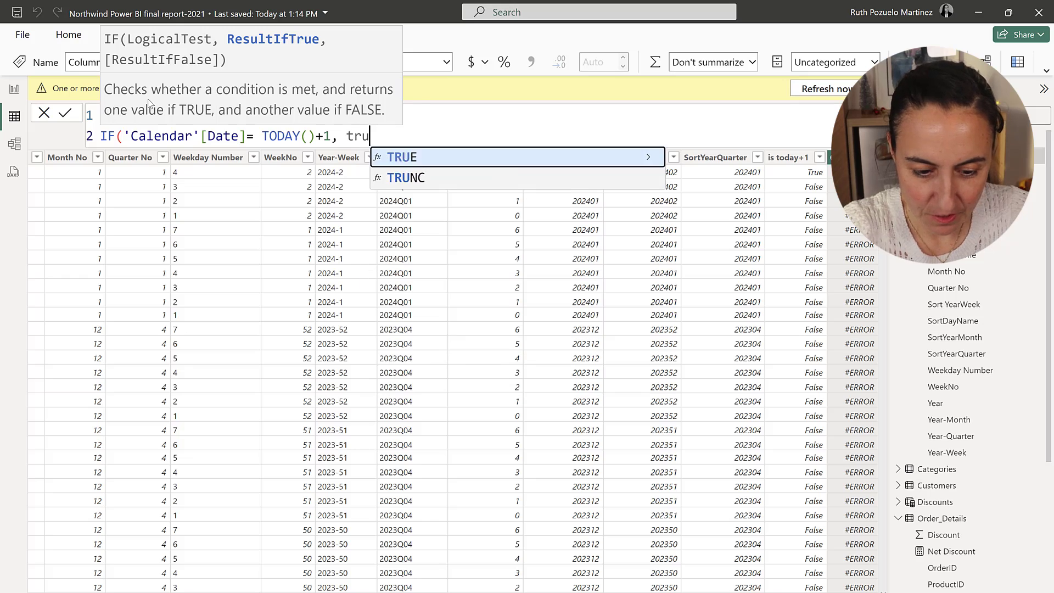
{"action": "type", "text": "e, false)"}
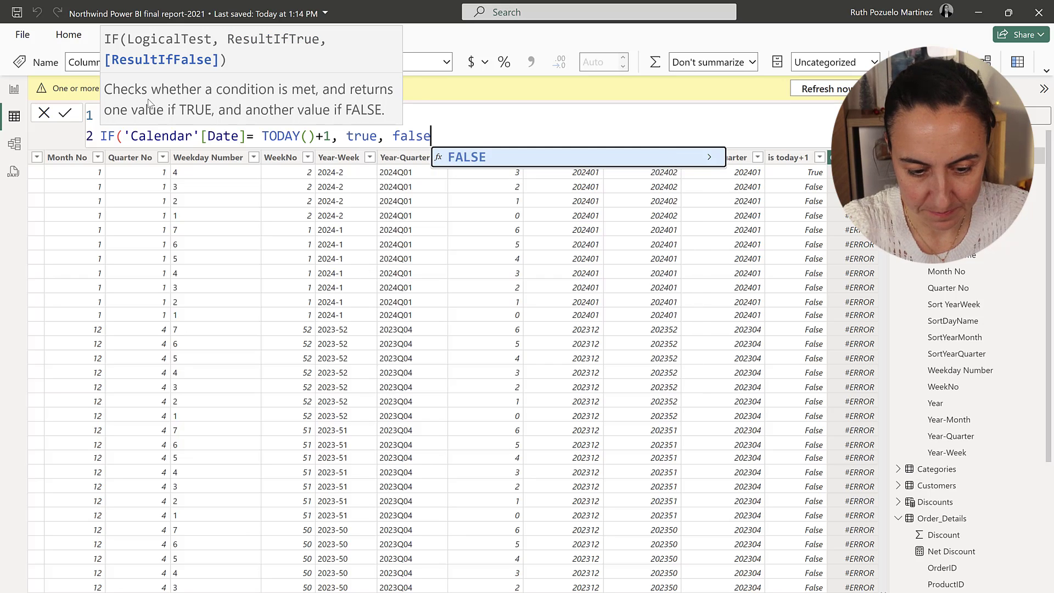
{"action": "left_click", "coordinate": [66, 112]}
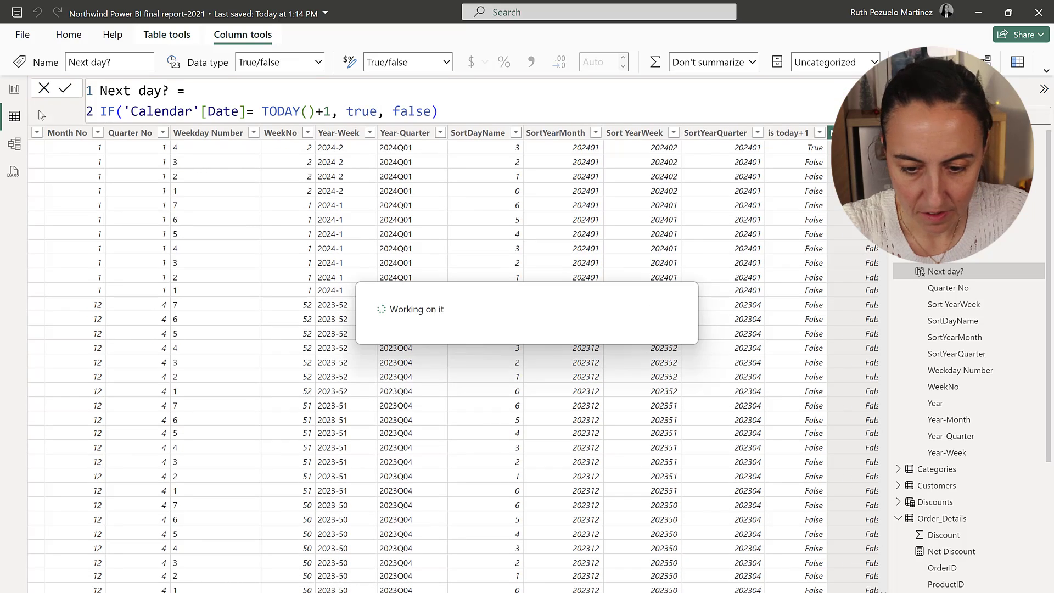
- On the report, add an all-pages Next day? filter set to False and collapse its card
{"action": "left_click", "coordinate": [14, 92]}
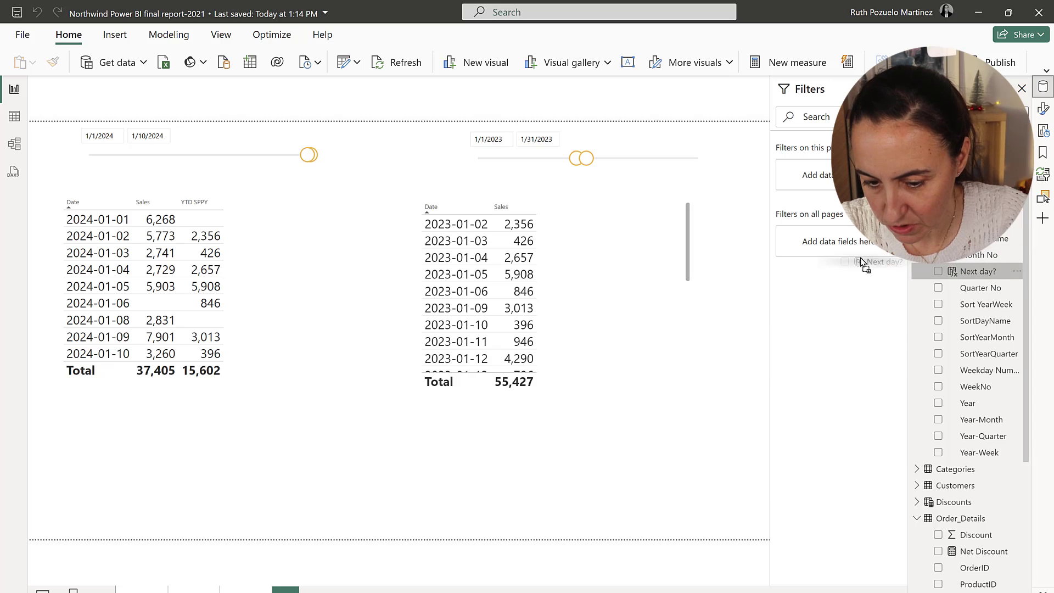
{"action": "left_click_drag", "start_coordinate": [860, 261], "coordinate": [858, 259]}
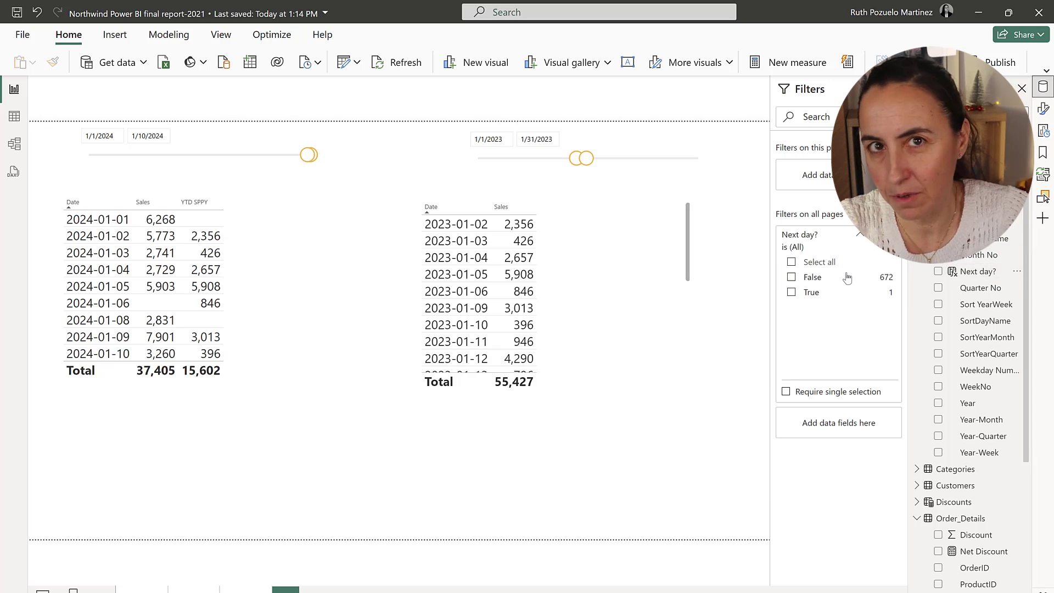
{"action": "left_click", "coordinate": [822, 278]}
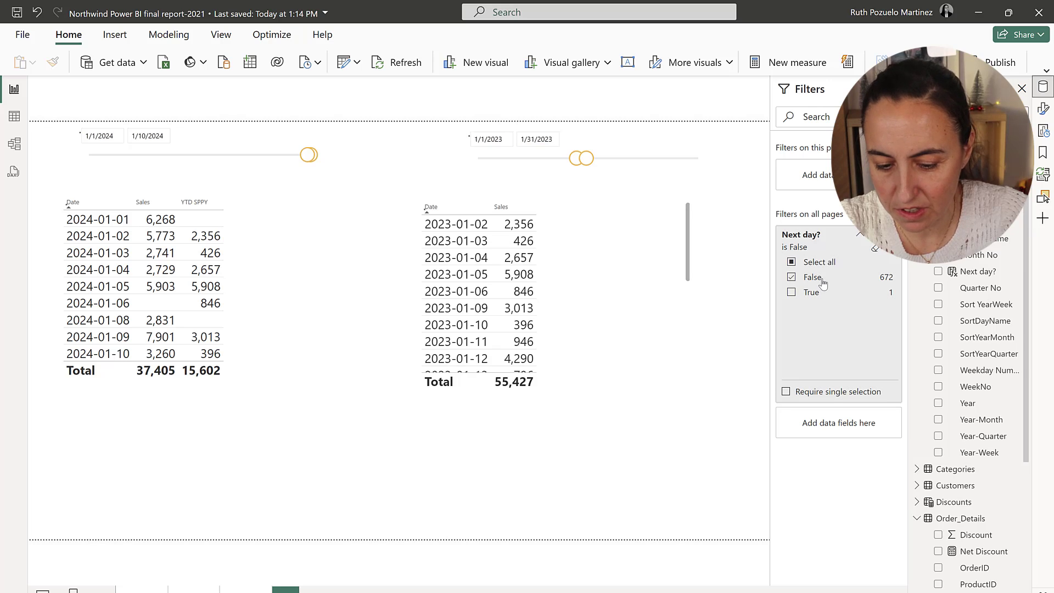
{"action": "left_click", "coordinate": [860, 237]}
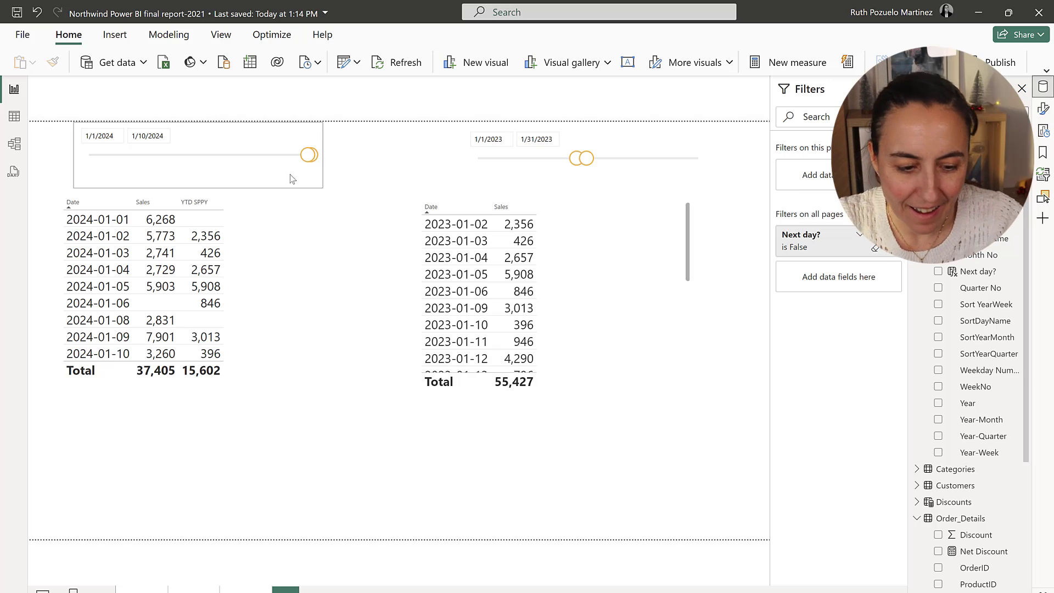
{"action": "left_click", "coordinate": [148, 136]}
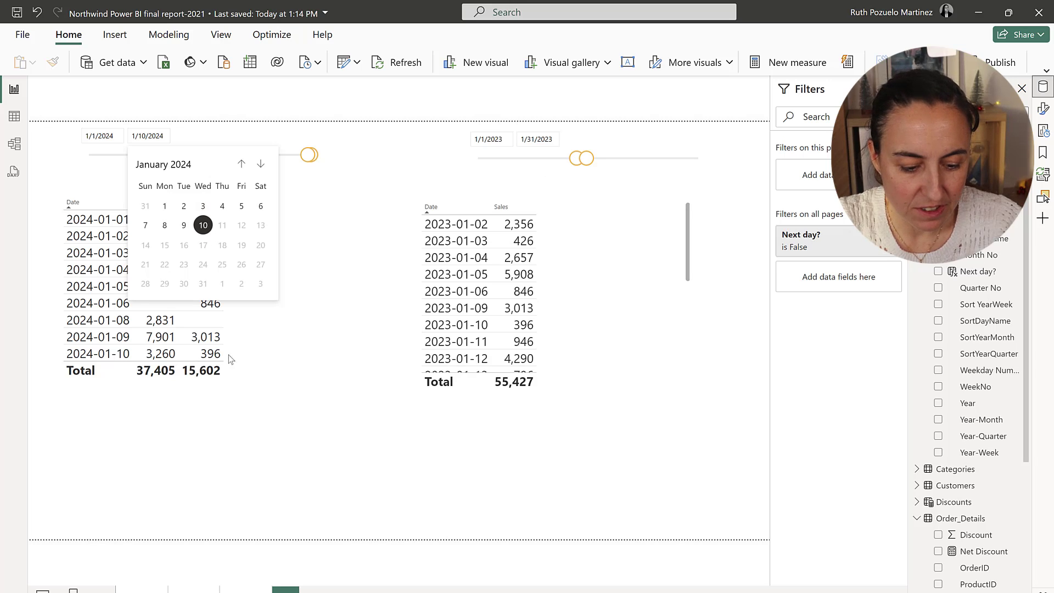
- Set the 2023 slicer's end date to 1/10/2023
{"action": "left_click", "coordinate": [542, 140]}
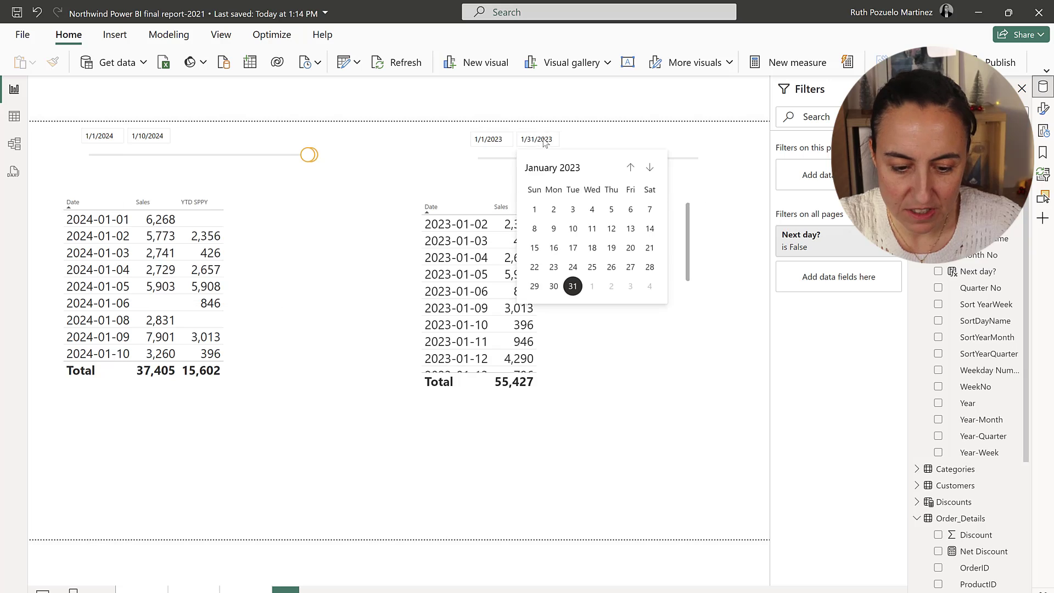
{"action": "left_click", "coordinate": [572, 229]}
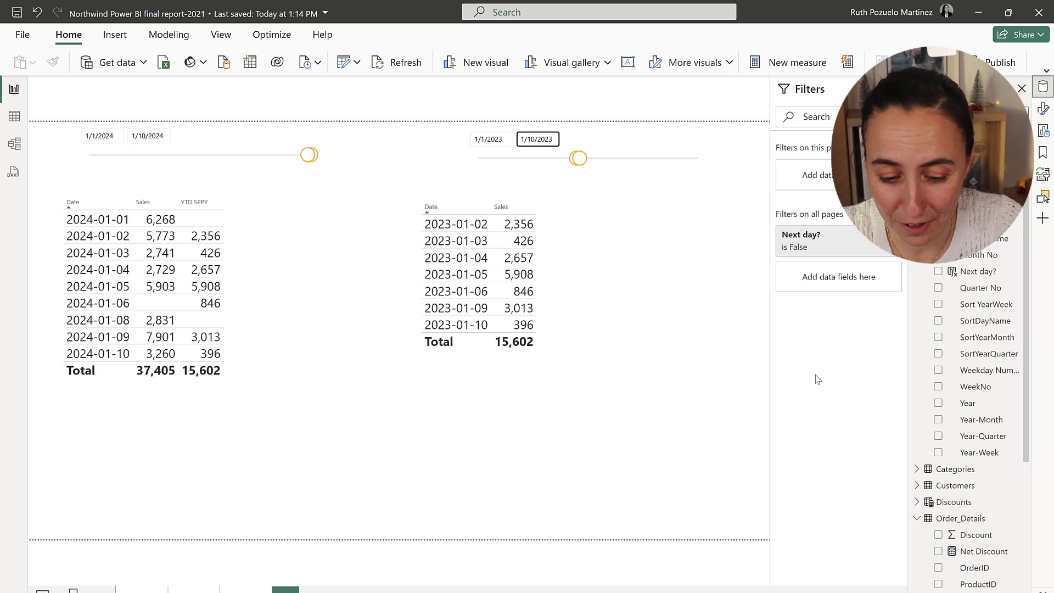
- Reset the Next day? filter to (All) and select the Calendar table
{"action": "left_click", "coordinate": [875, 248]}
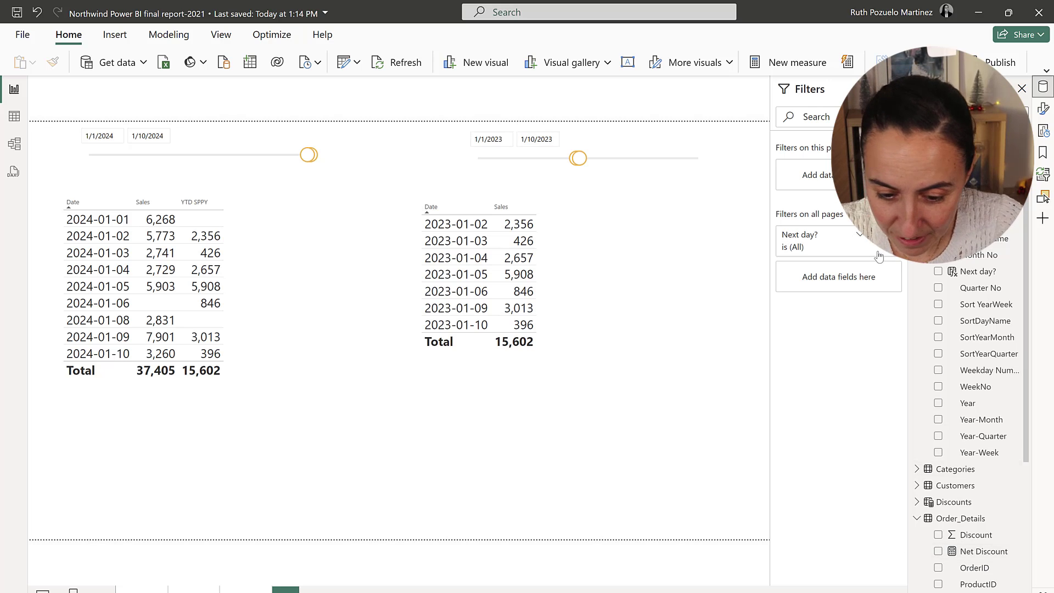
{"action": "left_click", "coordinate": [343, 62]}
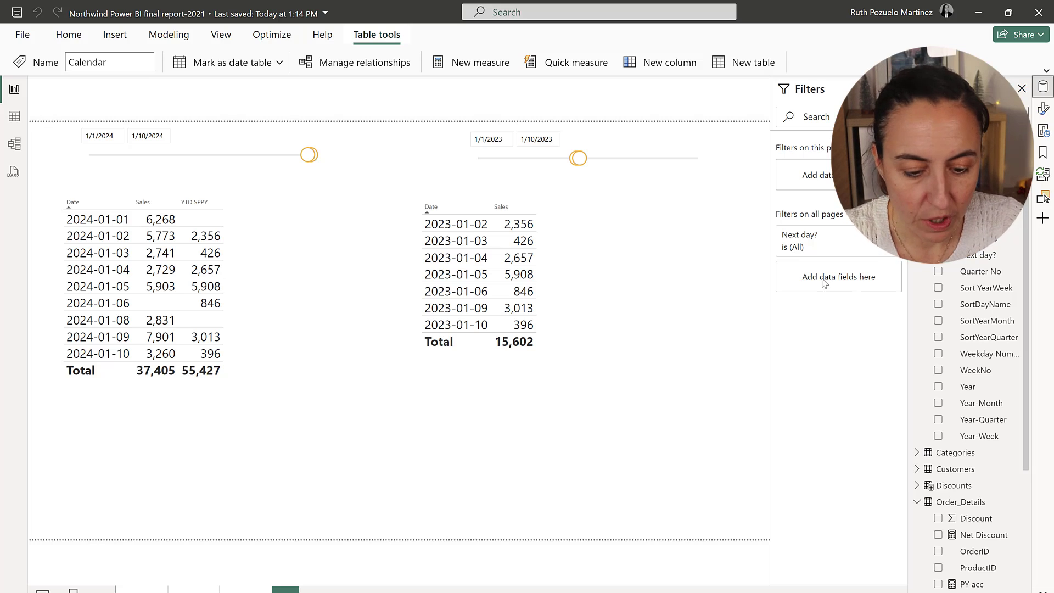
- Create the SPLY manually measure in Order_Details with VAR Max_date = MAX('Calendar'[Date])
{"action": "right_click", "coordinate": [992, 505]}
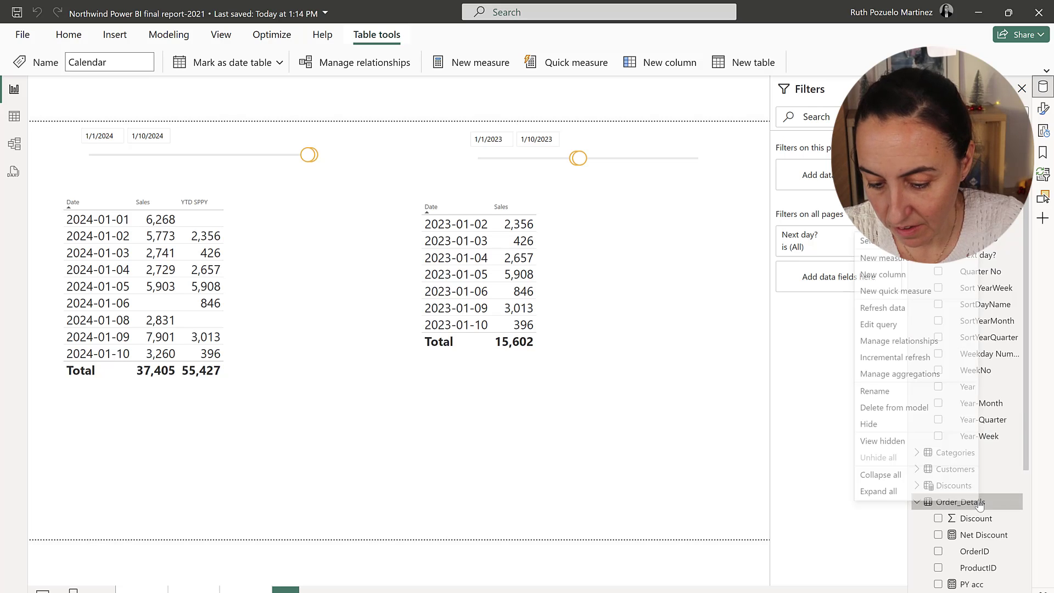
{"action": "left_click", "coordinate": [887, 264]}
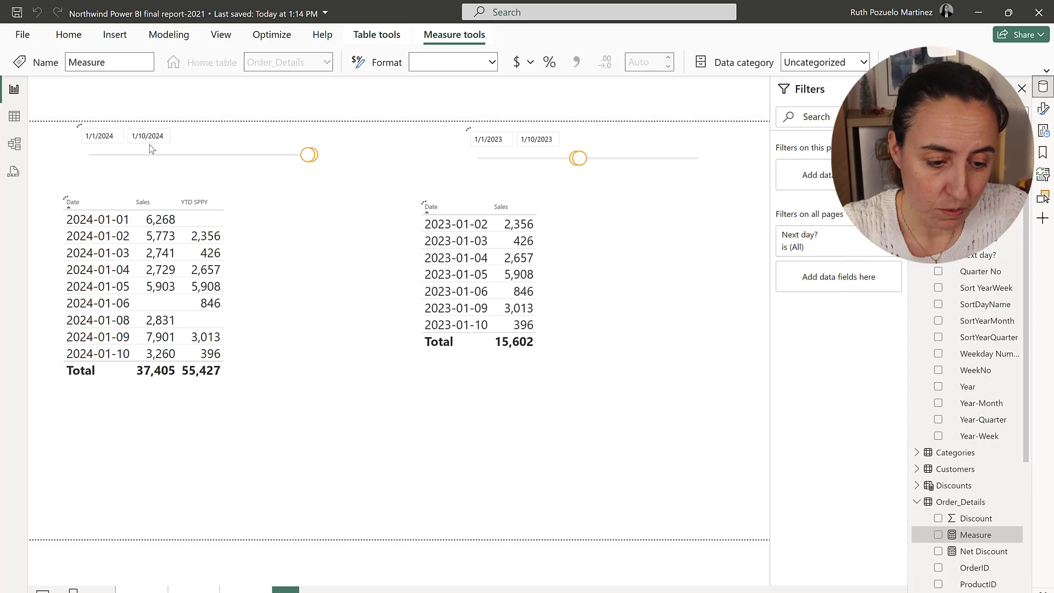
{"action": "type", "text": "SPLY manually ="}
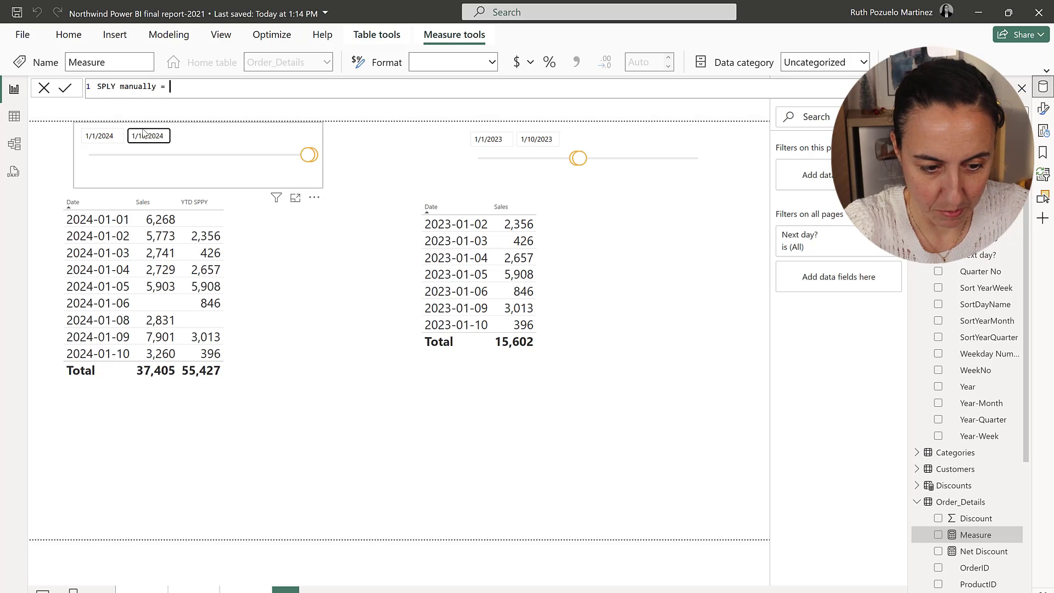
{"action": "key", "text": "shift+Return"}
{"action": "type", "text": "VAR"}
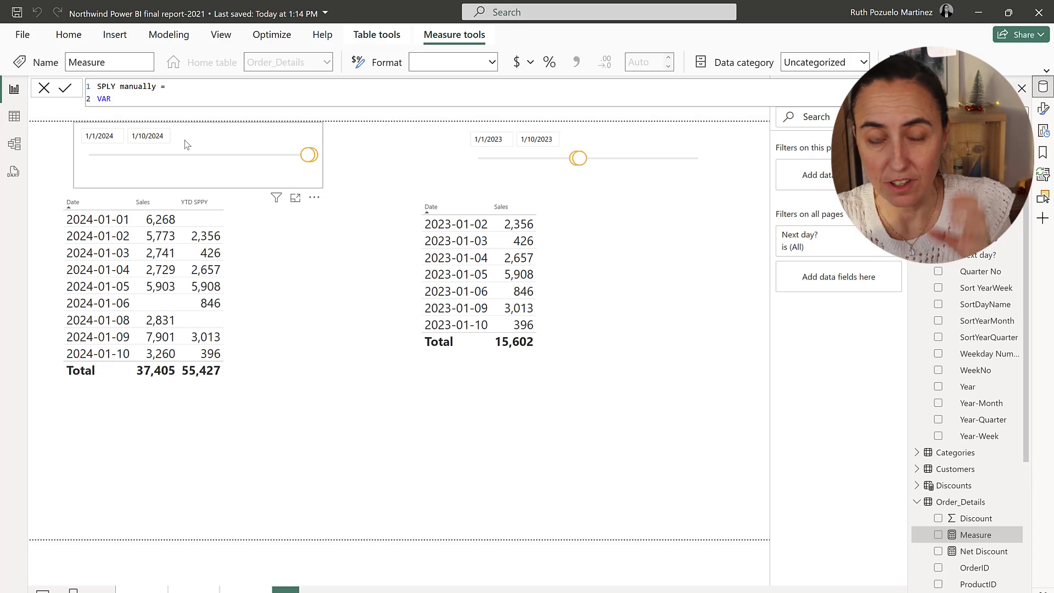
{"action": "type", "text": "Max_date = M"}
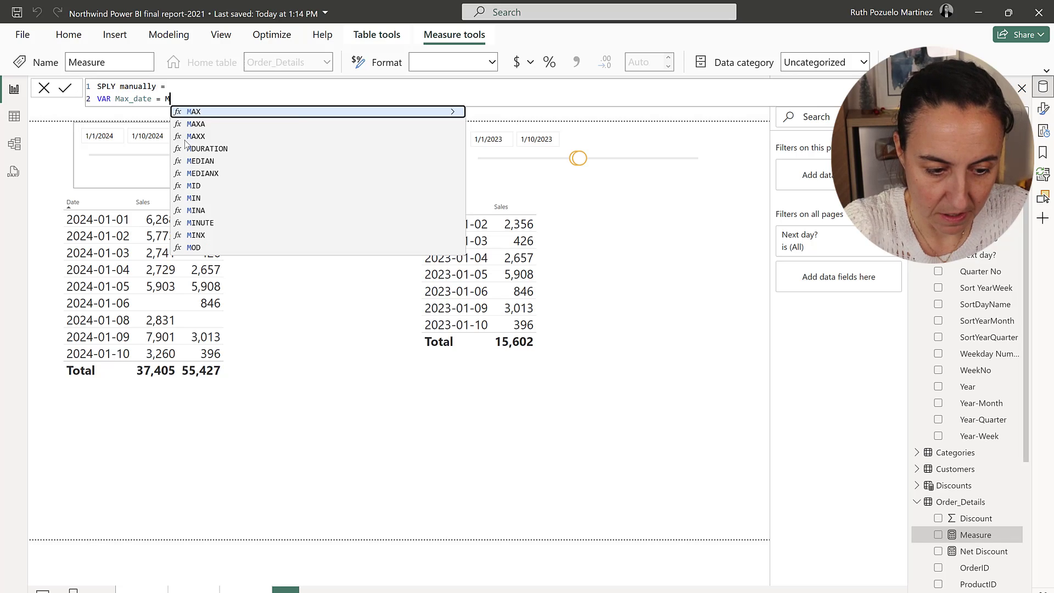
{"action": "type", "text": "AX(cal"}
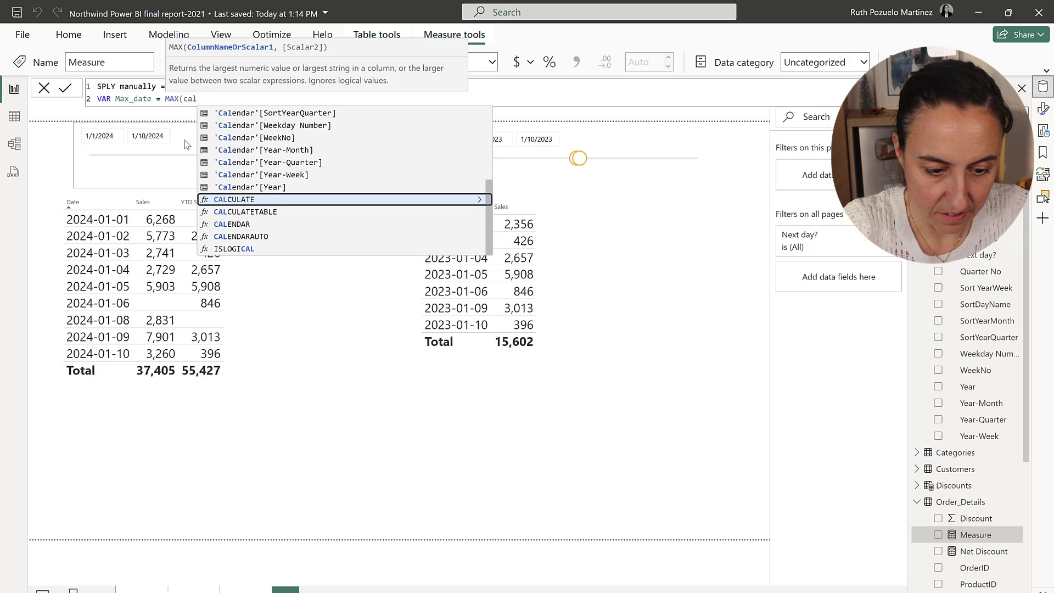
{"action": "key", "text": "Up"}
{"action": "key", "text": "Up"}
{"action": "key", "text": "Up"}
{"action": "key", "text": "Up"}
{"action": "key", "text": "Up"}
{"action": "key", "text": "Up"}
{"action": "key", "text": "Up"}
{"action": "key", "text": "Up"}
{"action": "key", "text": "Up"}
{"action": "key", "text": "Up"}
{"action": "key", "text": "Up"}
{"action": "key", "text": "Up"}
{"action": "key", "text": "Up"}
{"action": "key", "text": "Up"}
{"action": "key", "text": "Up"}
{"action": "key", "text": "Up"}
{"action": "key", "text": "Up"}
{"action": "key", "text": "Up"}
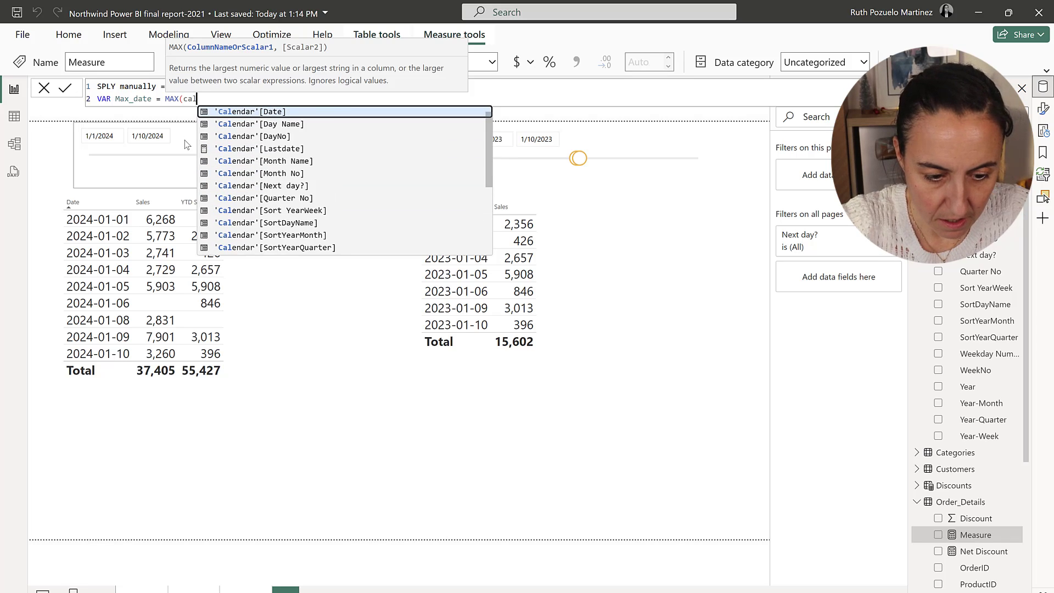
{"action": "key", "text": "Tab"}
{"action": "type", "text": ")"}
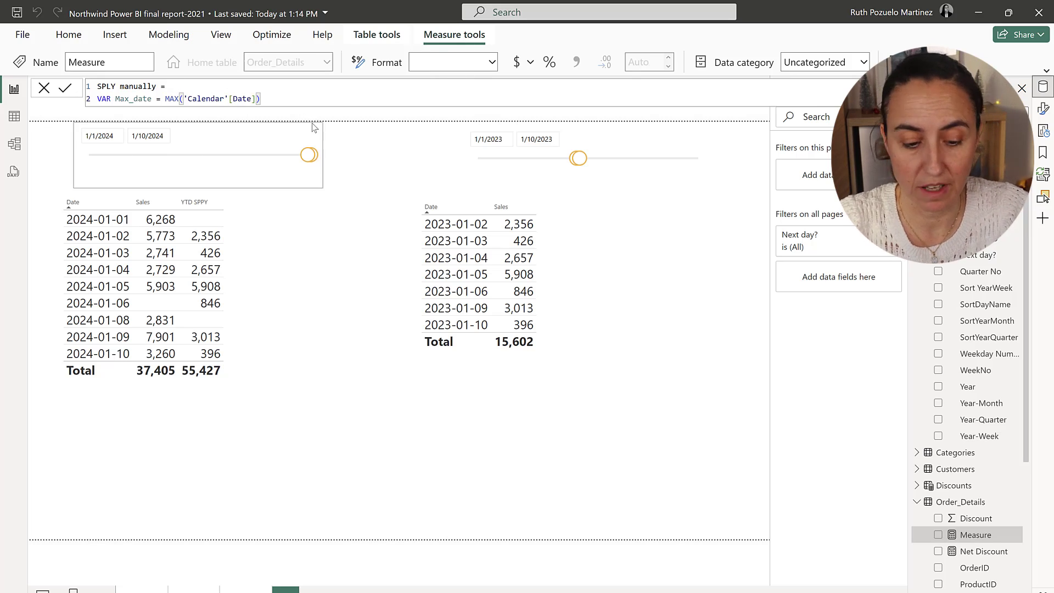
- Duplicate the Max_date line as a third line reading VAR Min_date = MIN('Calendar'[Date])
{"action": "left_click_drag", "start_coordinate": [253, 99], "coordinate": [64, 94]}
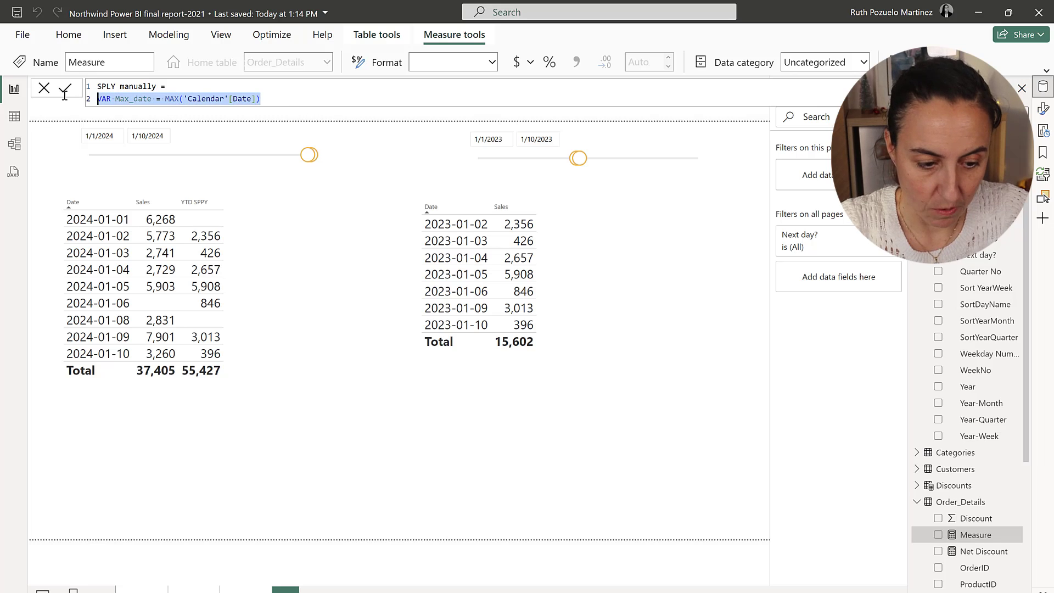
{"action": "key", "text": "ctrl+c"}
{"action": "left_click", "coordinate": [330, 102]}
{"action": "key", "text": "Return"}
{"action": "key", "text": "ctrl+v"}
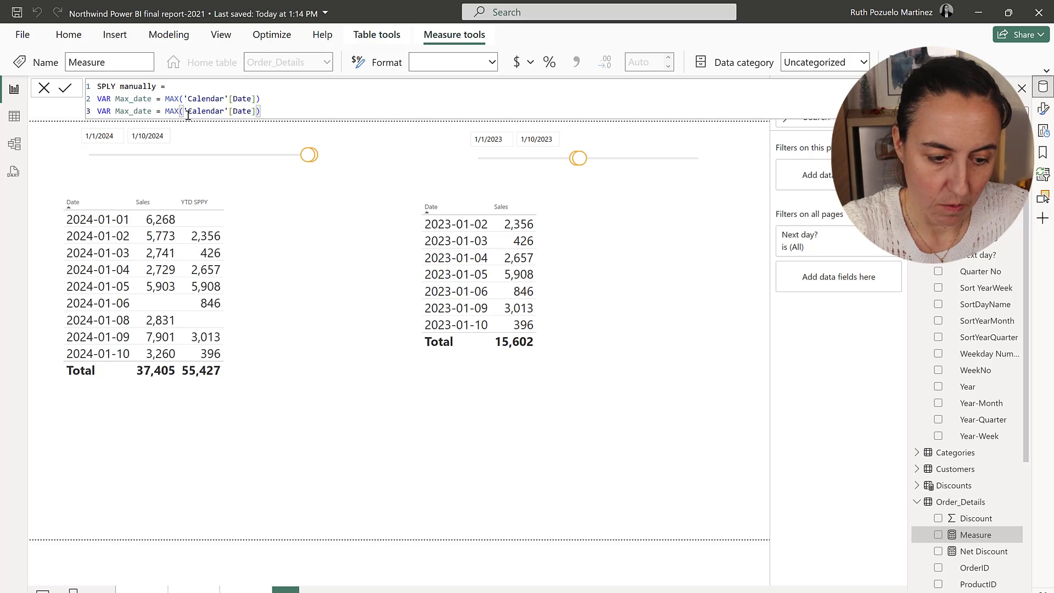
{"action": "double_click", "coordinate": [128, 114]}
{"action": "type", "text": "Min_date"}
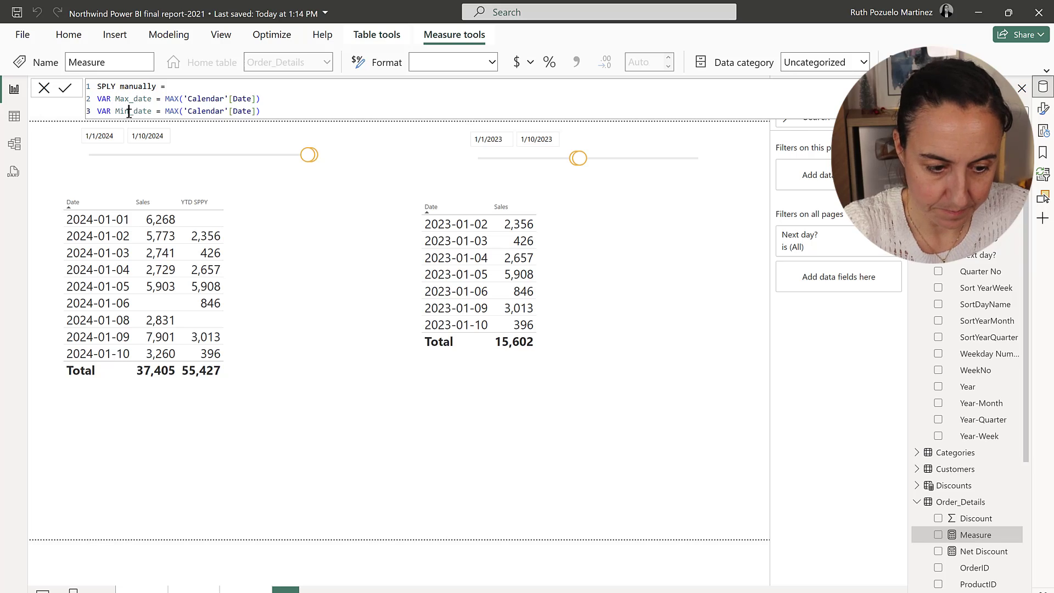
{"action": "double_click", "coordinate": [174, 112]}
{"action": "type", "text": "M"}
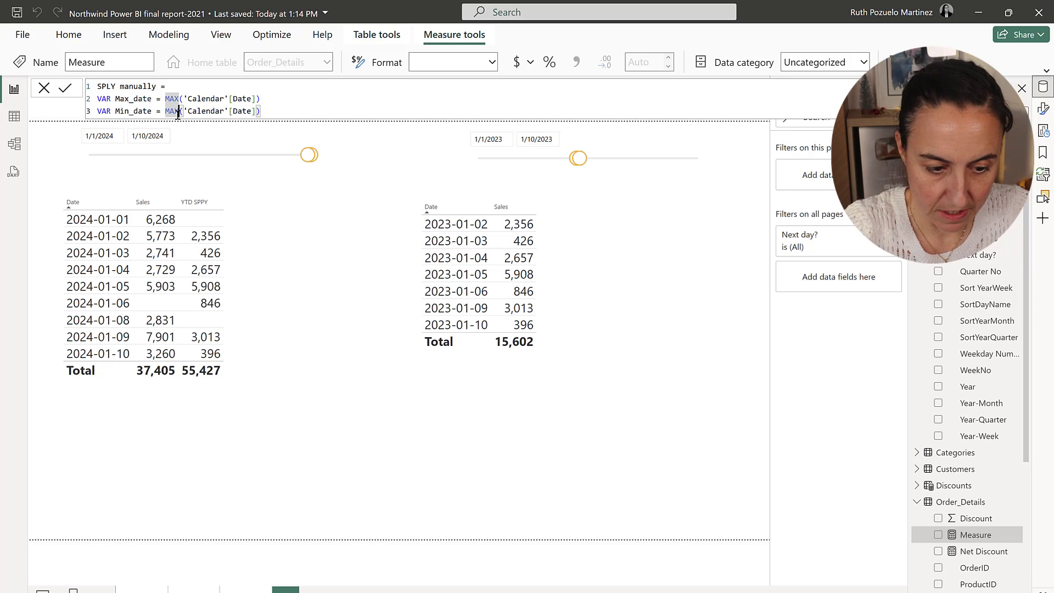
{"action": "type", "text": "IN"}
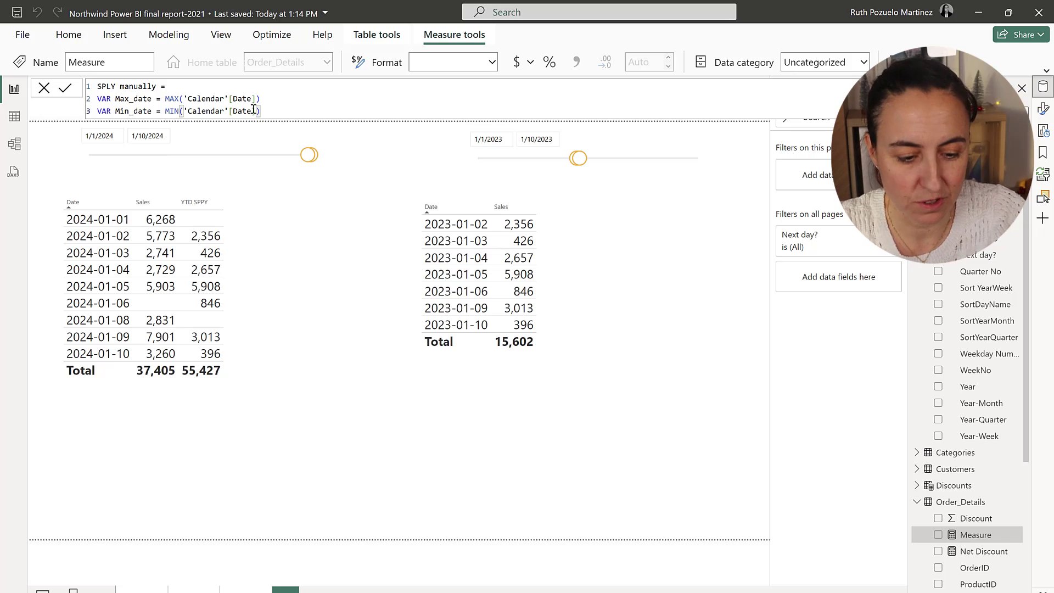
- Add VAR startdate = DATE(YEAR(Max_date)-1, MONTH(Max_date), DAY(Max_date)) on a new line
{"action": "key", "text": "shift+Return"}
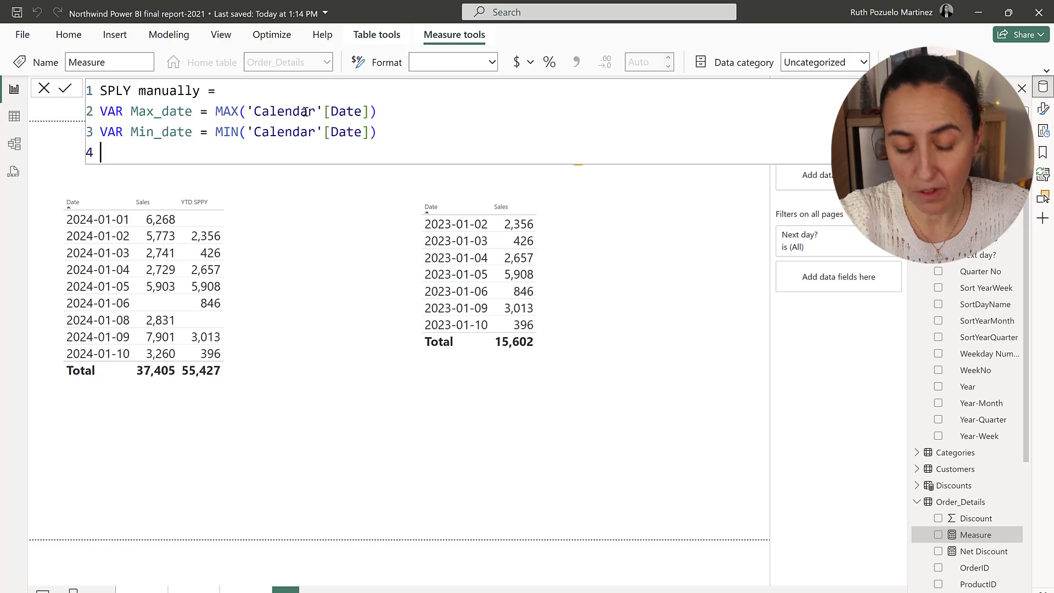
{"action": "type", "text": "Var"}
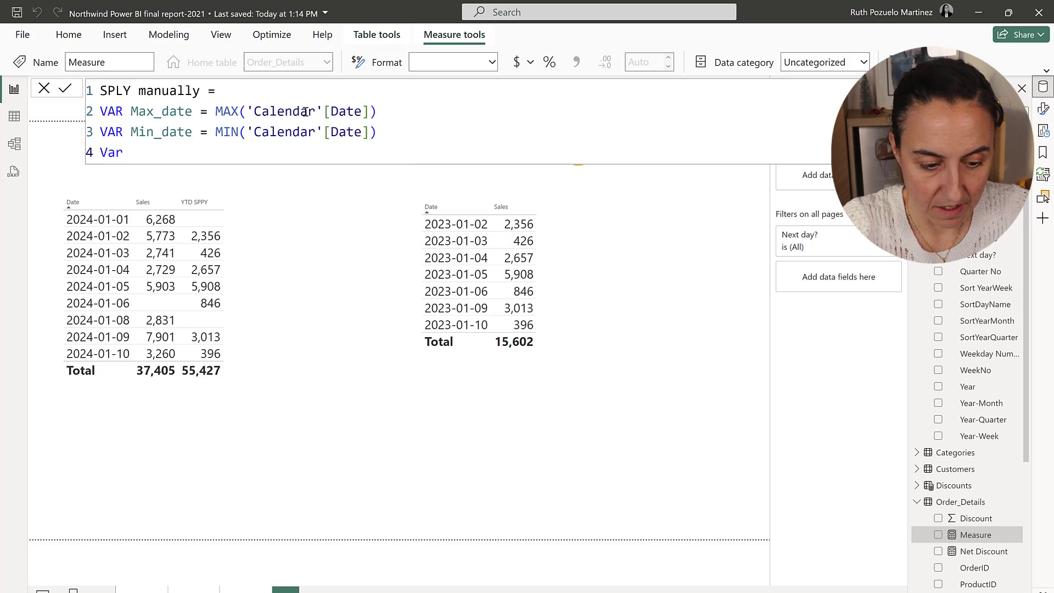
{"action": "type", "text": "S"}
{"action": "key", "text": "BackSpace"}
{"action": "key", "text": "BackSpace"}
{"action": "key", "text": "BackSpace"}
{"action": "key", "text": "Tab"}
{"action": "type", "text": "start"}
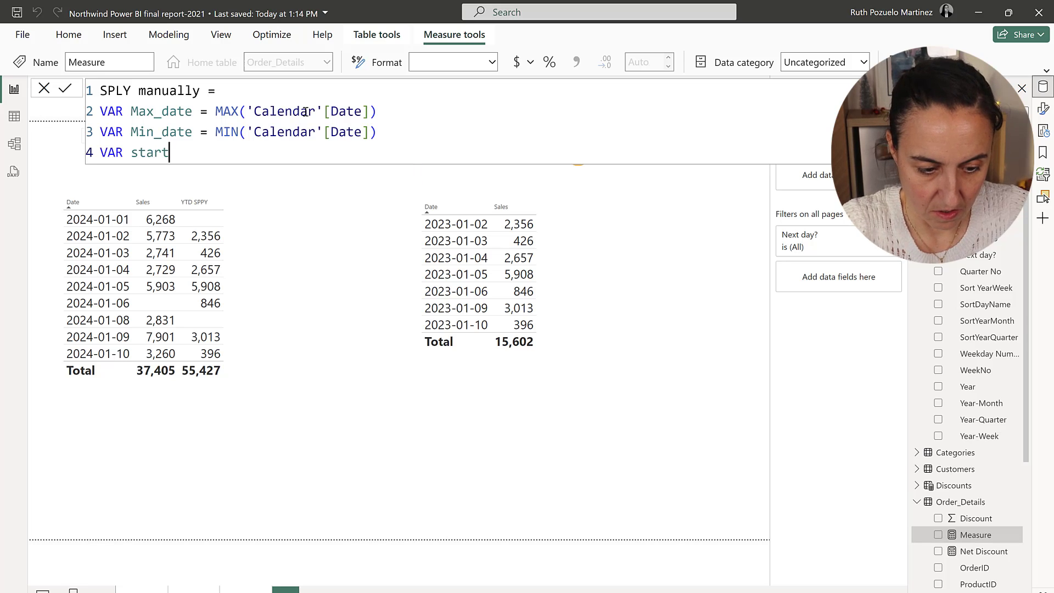
{"action": "type", "text": "date = da"}
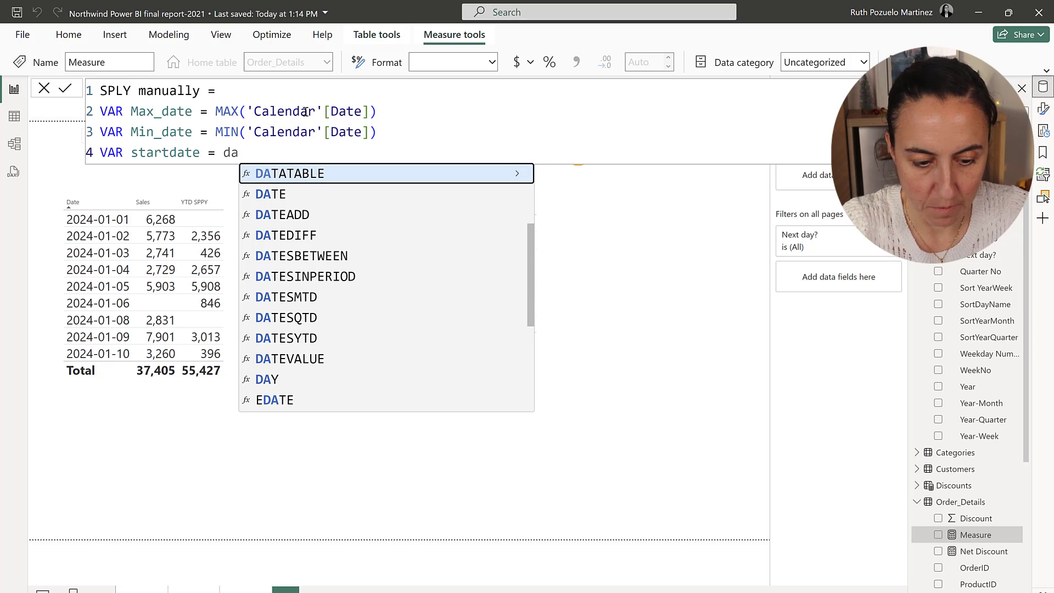
{"action": "key", "text": "Down"}
{"action": "key", "text": "Tab"}
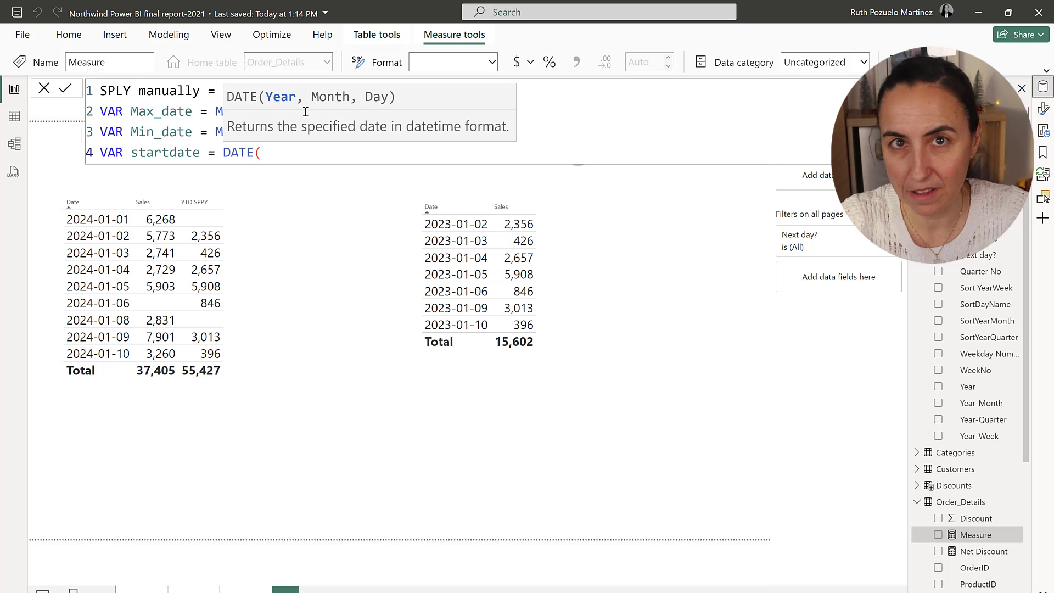
{"action": "type", "text": "ye"}
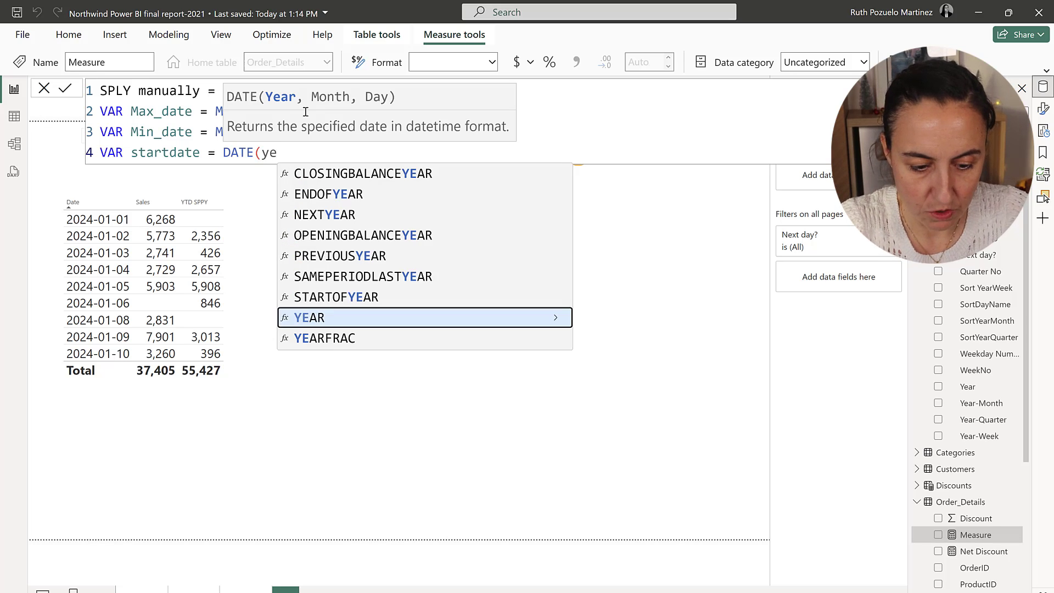
{"action": "key", "text": "Tab"}
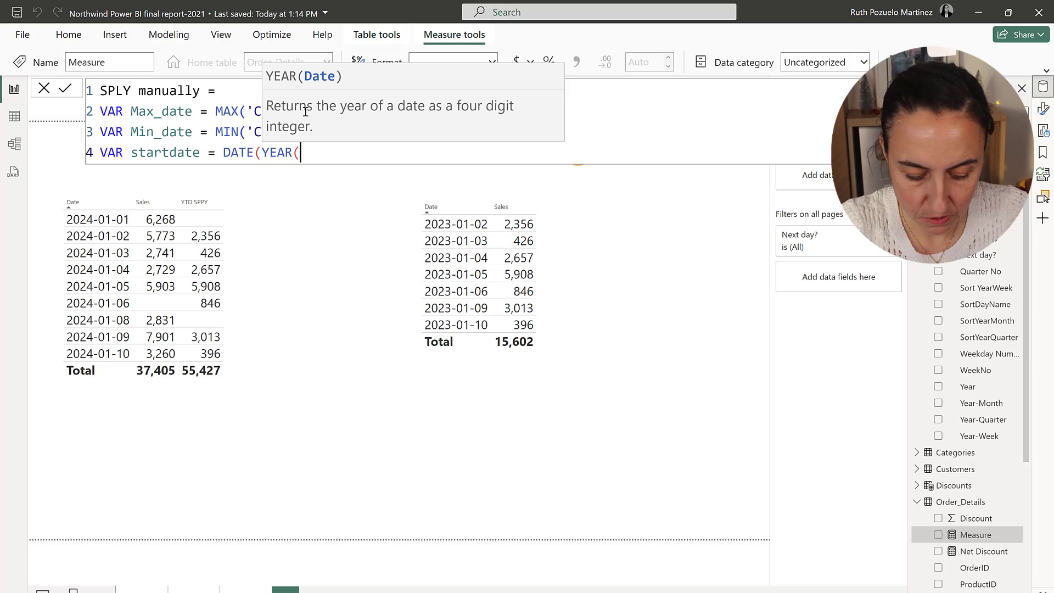
{"action": "type", "text": "Max"}
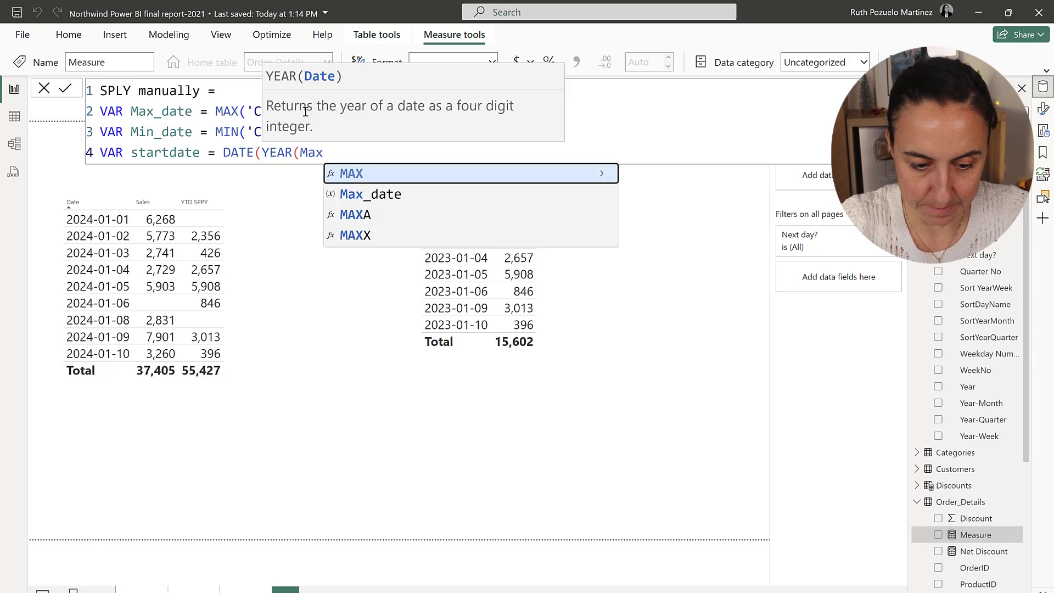
{"action": "key", "text": "Down"}
{"action": "key", "text": "Tab"}
{"action": "type", "text": ")"}
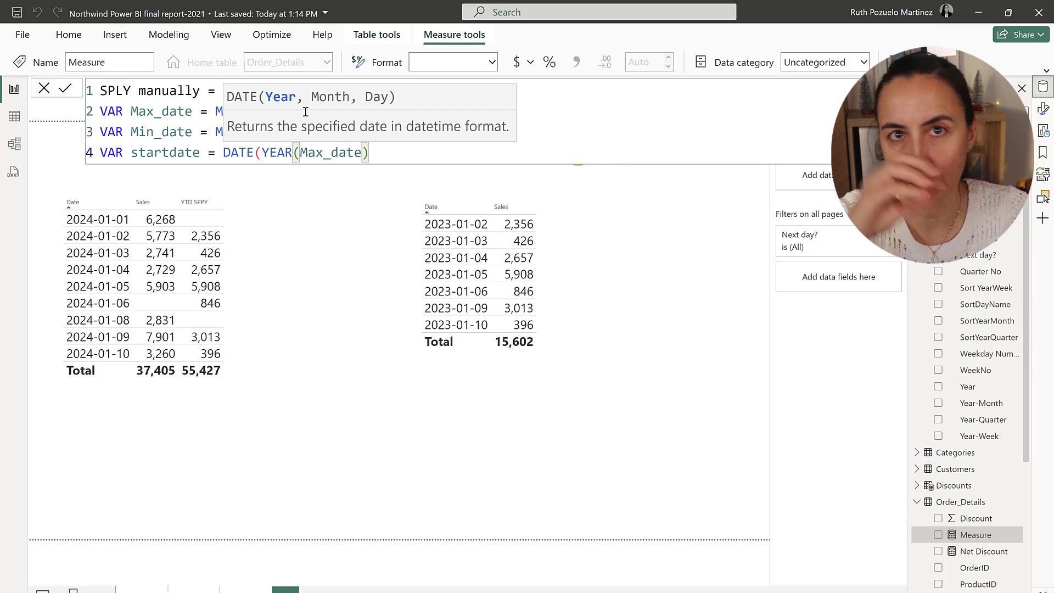
{"action": "type", "text": "-1, min"}
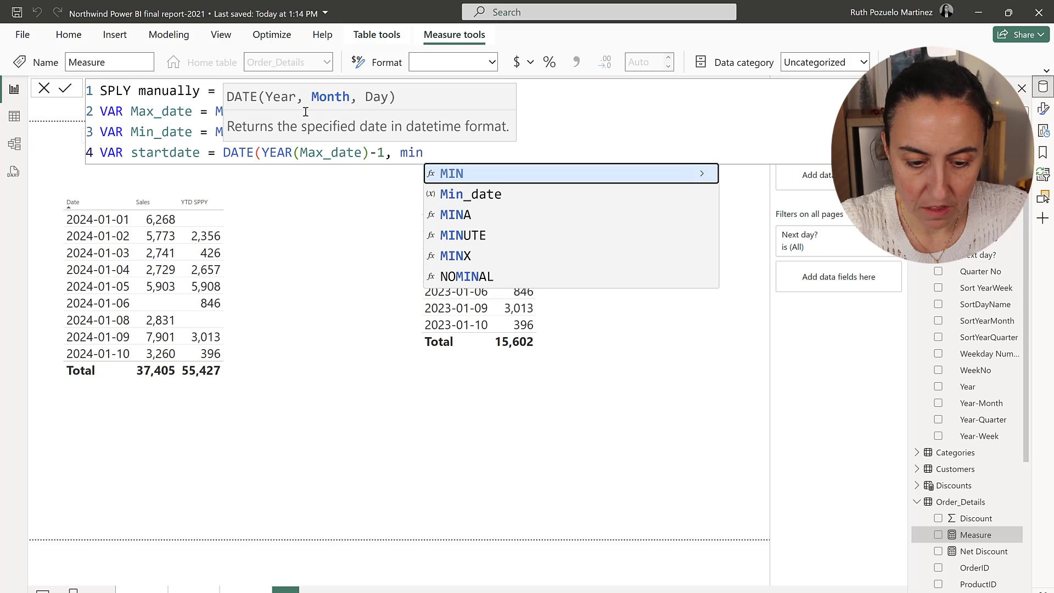
{"action": "key", "text": "BackSpace"}
{"action": "key", "text": "BackSpace"}
{"action": "type", "text": "on"}
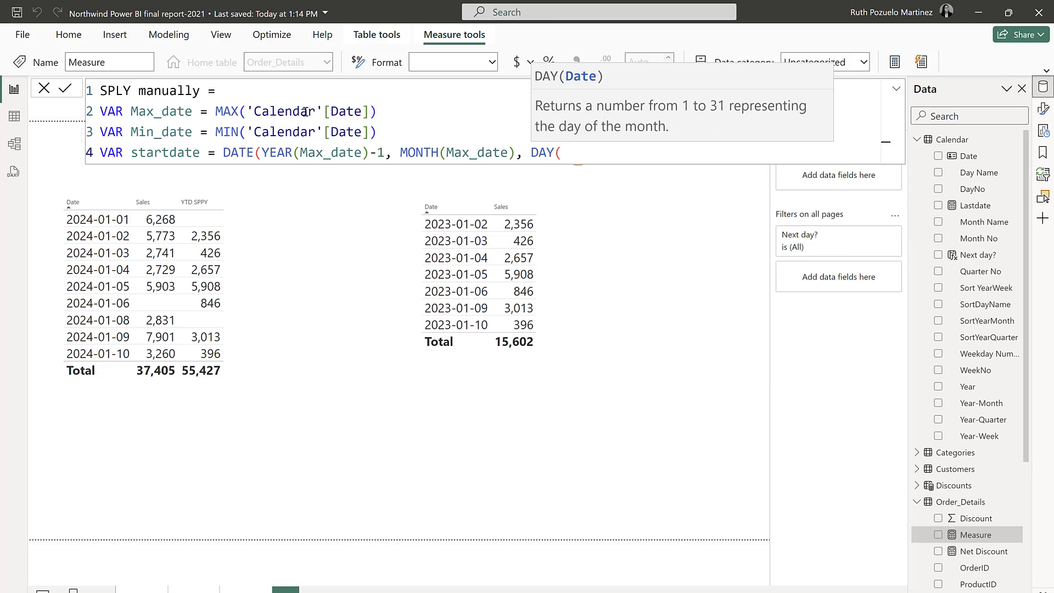
{"action": "type", "text": "Max_date), DAY(Max_date"}
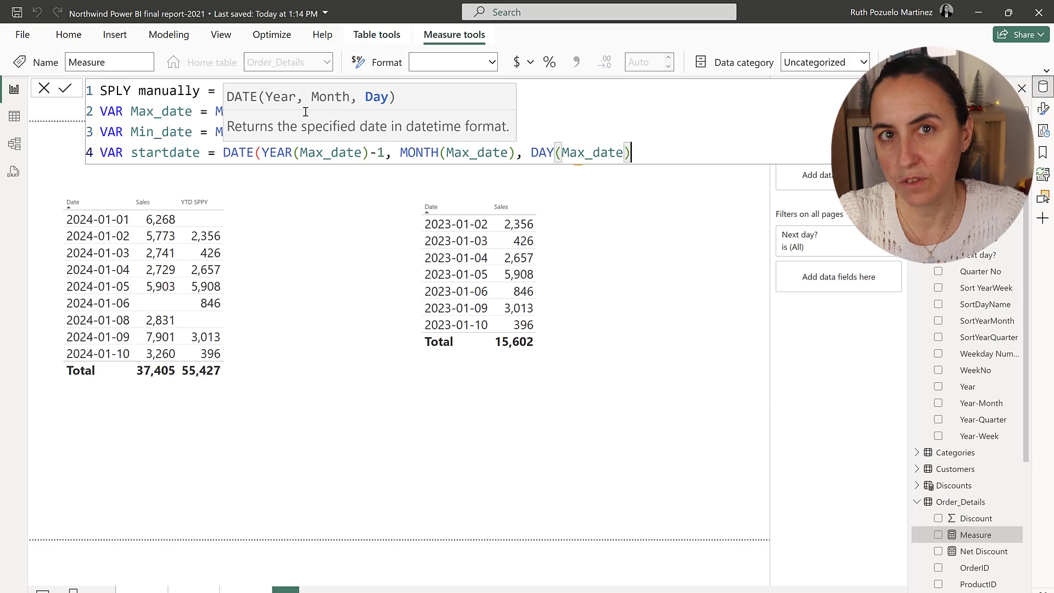
{"action": "type", "text": "="}
{"action": "key", "text": "BackSpace"}
{"action": "type", "text": ")"}
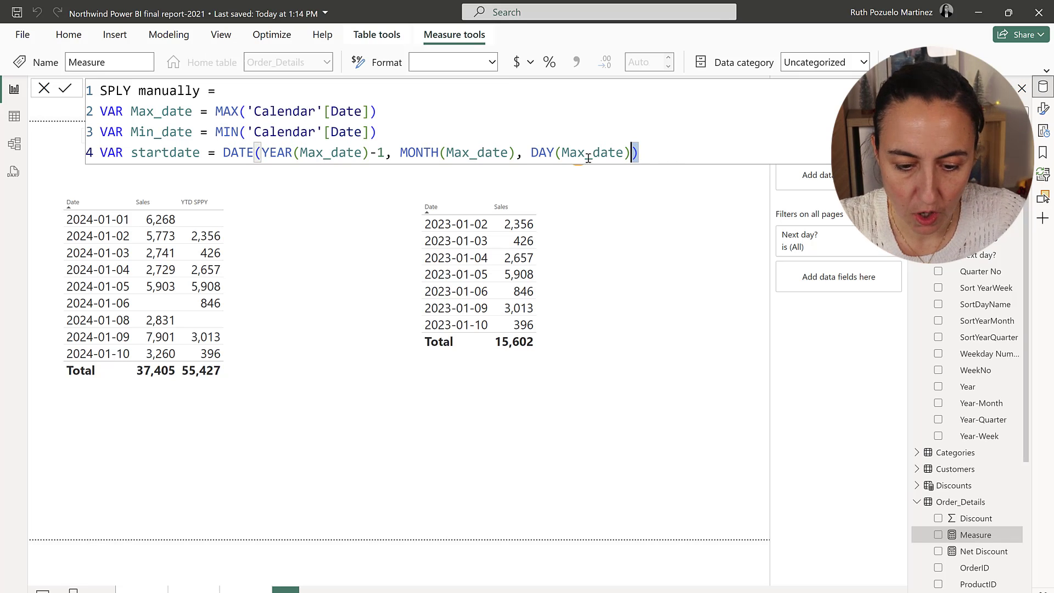
- Duplicate the startdate line below it and rename the copy to Enddate
{"action": "left_click", "coordinate": [94, 154], "text": "shift"}
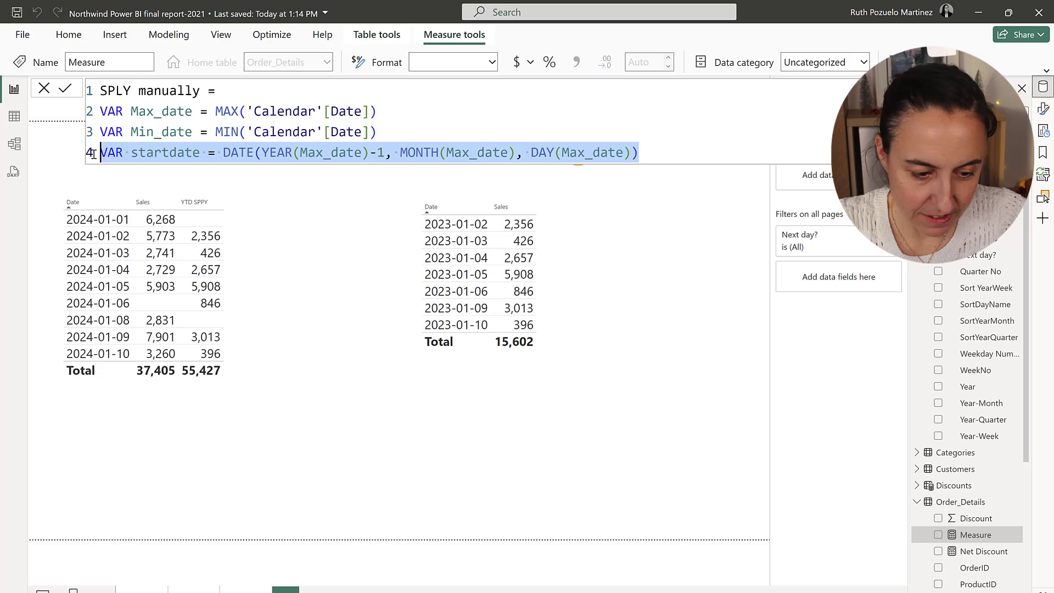
{"action": "left_click", "coordinate": [670, 156]}
{"action": "key", "text": "Return"}
{"action": "key", "text": "ctrl+v"}
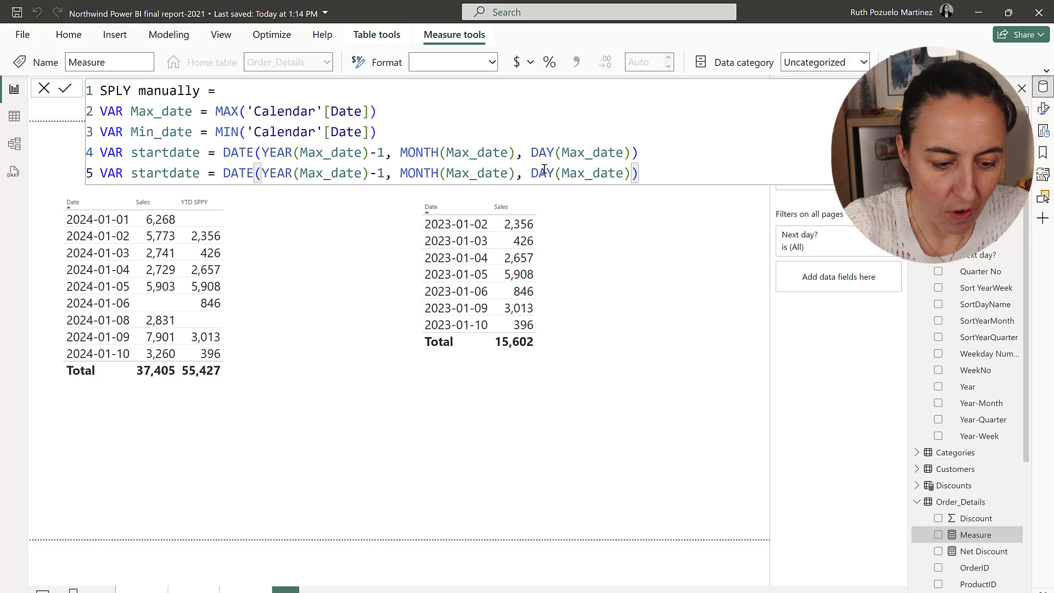
{"action": "left_click", "coordinate": [162, 173]}
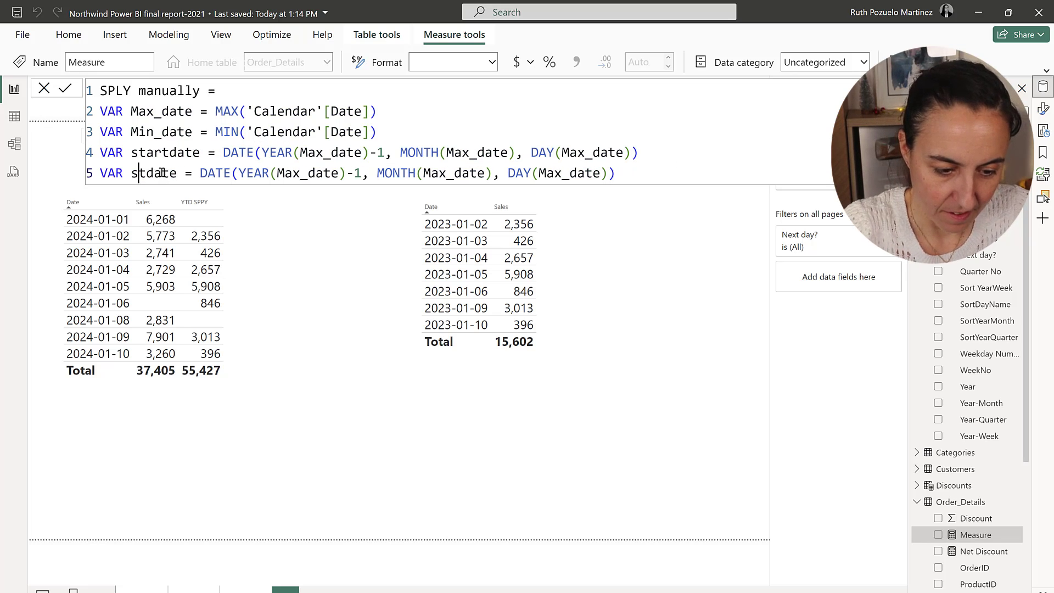
{"action": "key", "text": "BackSpace"}
{"action": "key", "text": "Delete"}
{"action": "type", "text": "End"}
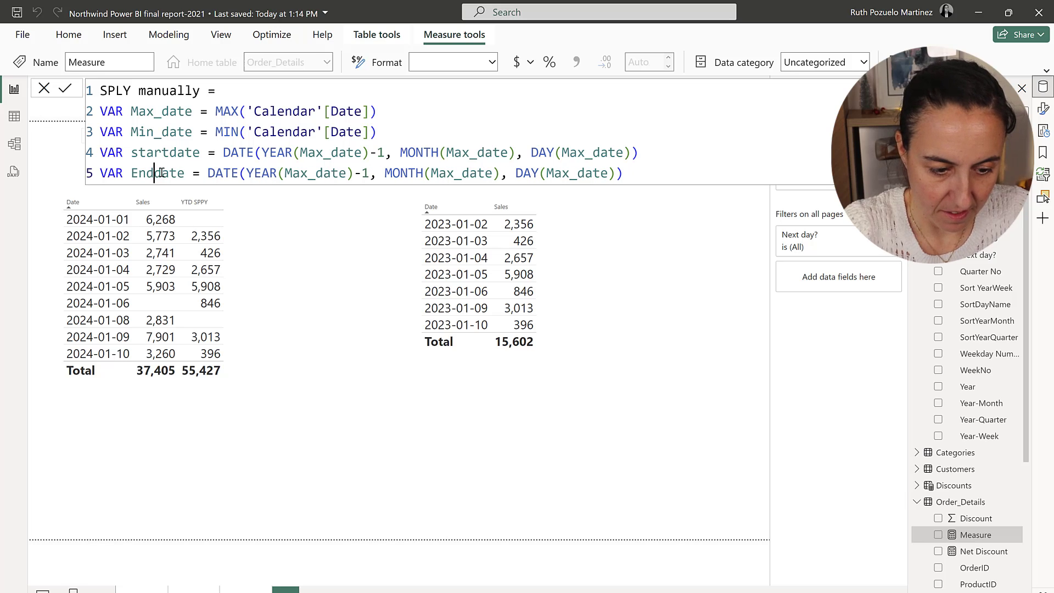
- Switch startdate's YEAR, MONTH and DAY arguments to Min_date, then add a line after Enddate
{"action": "left_click", "coordinate": [324, 152]}
{"action": "key", "text": "BackSpace"}
{"action": "key", "text": "BackSpace"}
{"action": "key", "text": "BackSpace"}
{"action": "type", "text": "Min"}
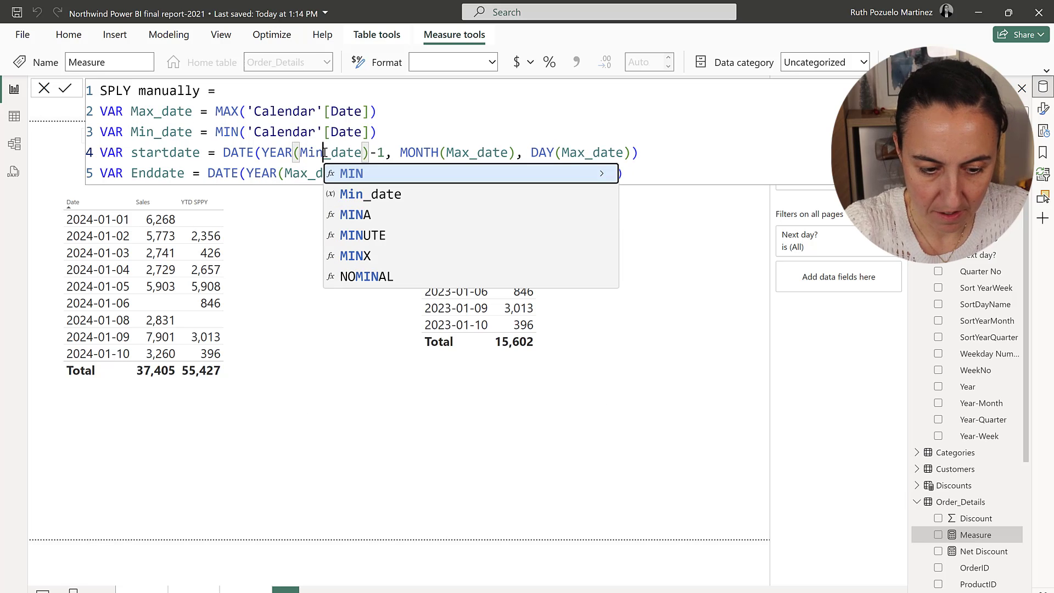
{"action": "left_click", "coordinate": [470, 153]}
{"action": "key", "text": "BackSpace"}
{"action": "key", "text": "BackSpace"}
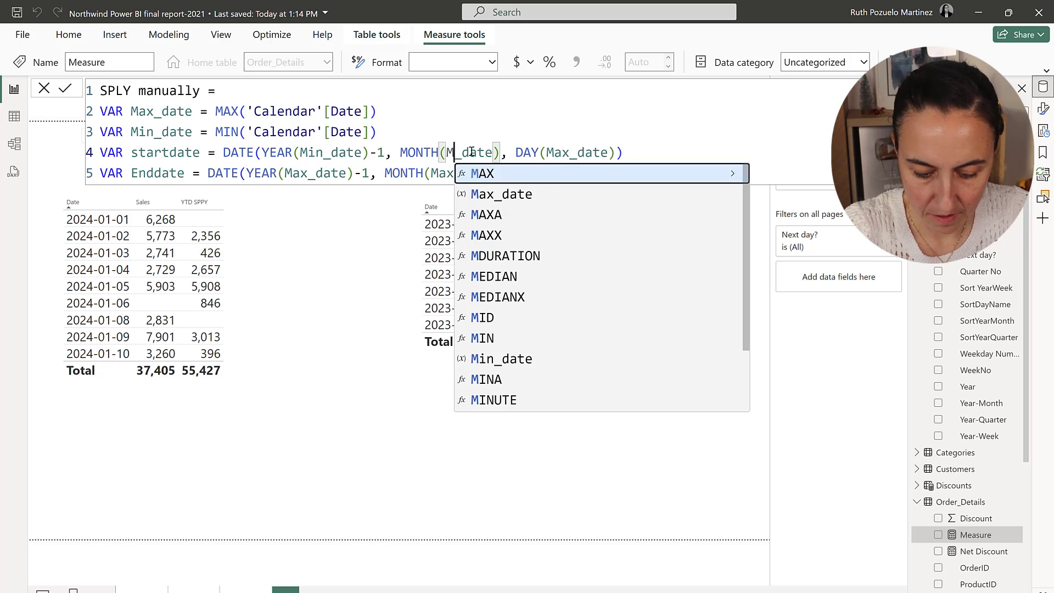
{"action": "type", "text": "in"}
{"action": "left_click", "coordinate": [579, 152]}
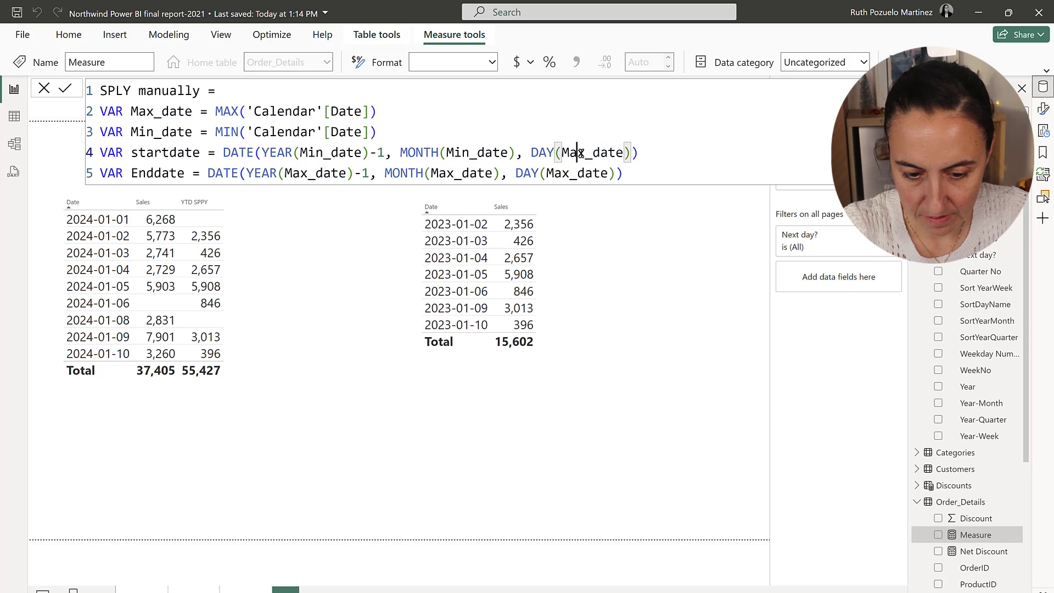
{"action": "key", "text": "BackSpace"}
{"action": "key", "text": "BackSpace"}
{"action": "type", "text": "in"}
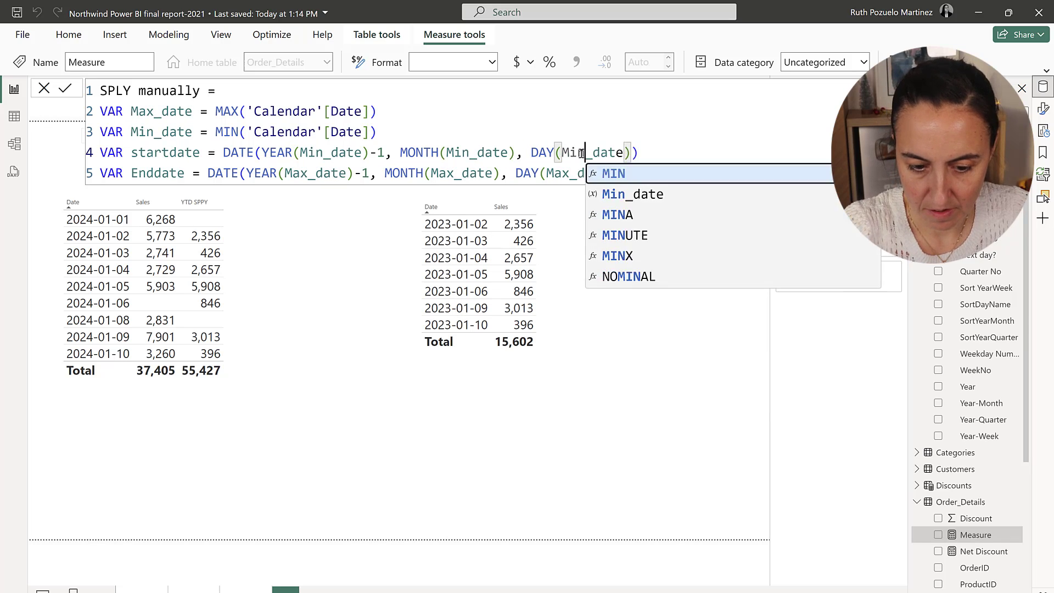
{"action": "left_click", "coordinate": [657, 162]}
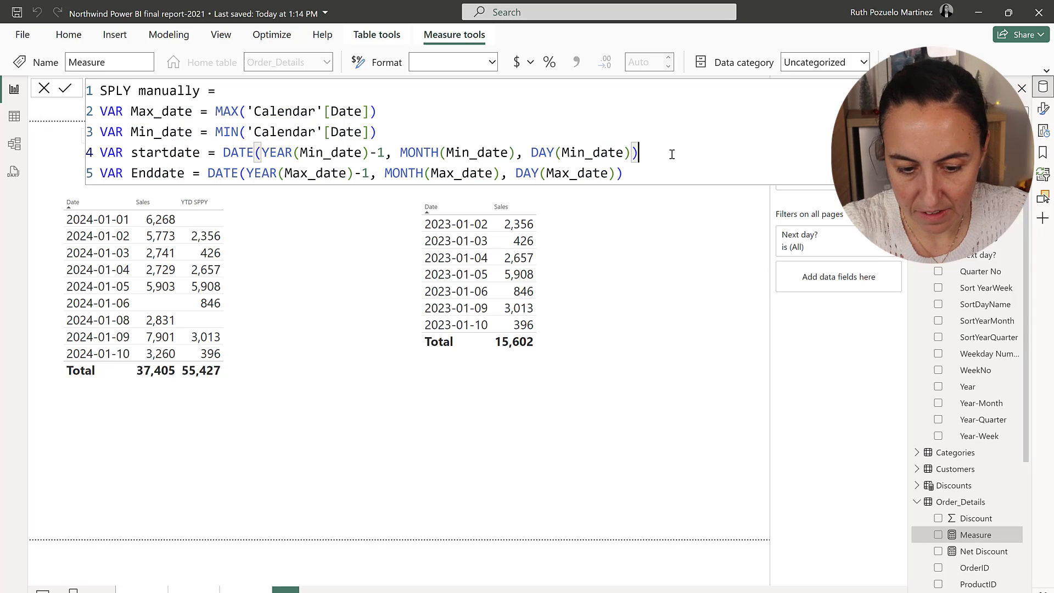
{"action": "left_click", "coordinate": [642, 176]}
{"action": "key", "text": "Return"}
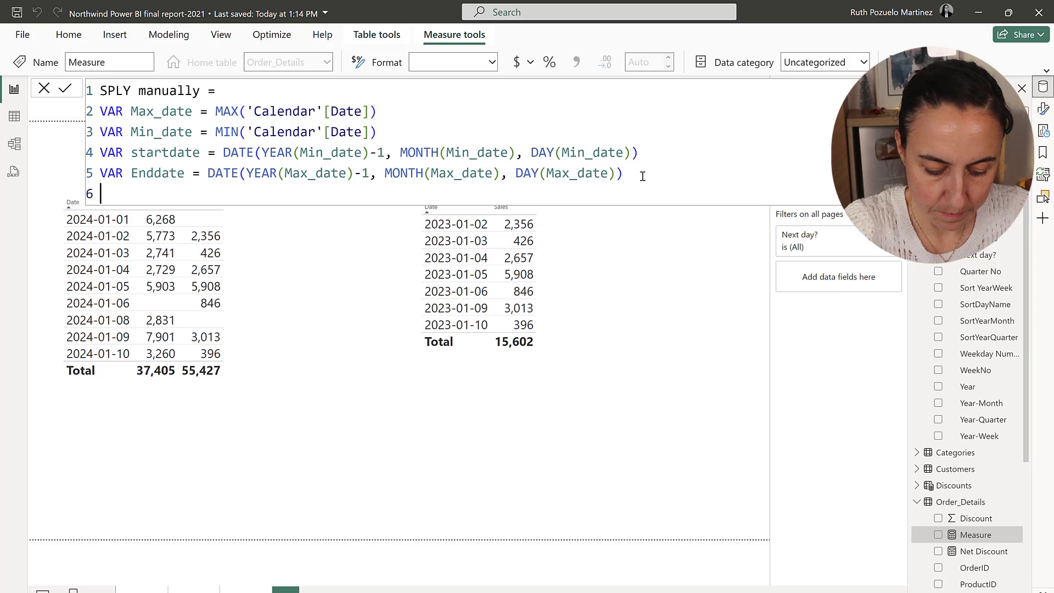
- Start the return expression with CALCULATE([Sales],
{"action": "type", "text": "return"}
{"action": "key", "text": "Return"}
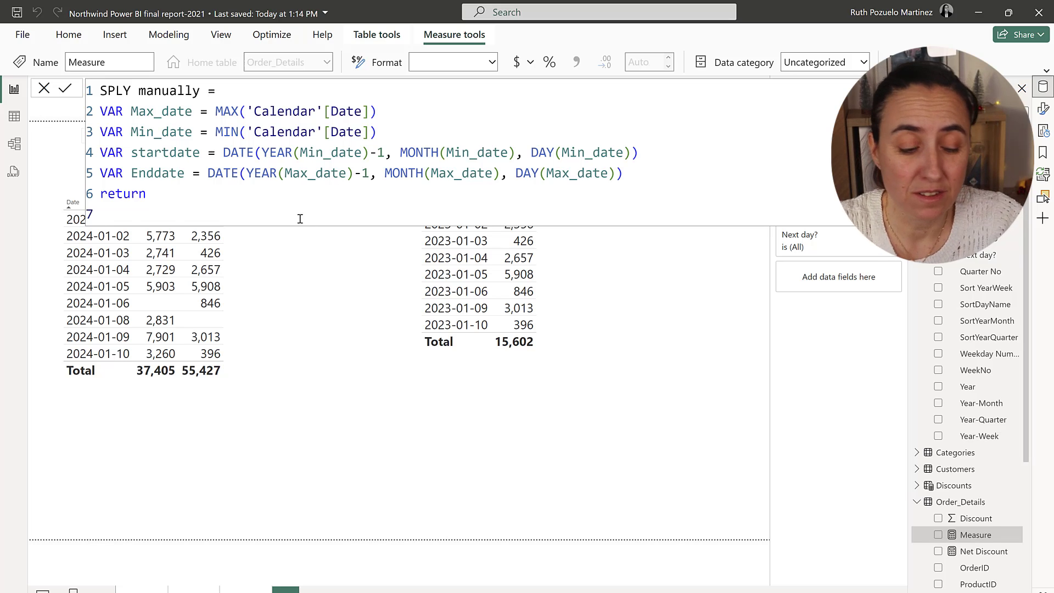
{"action": "type", "text": "cl"}
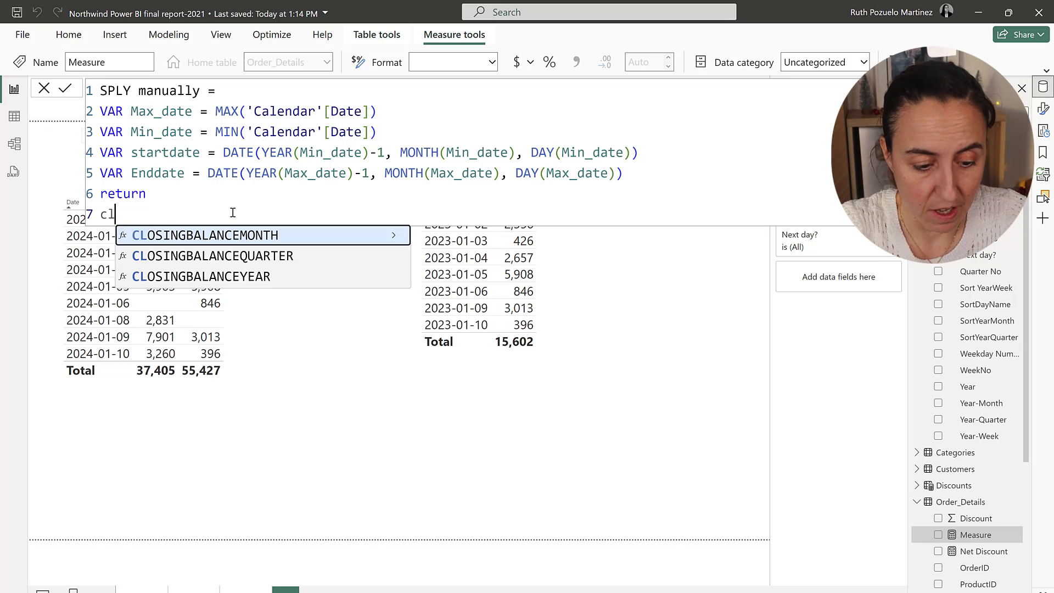
{"action": "key", "text": "BackSpace"}
{"action": "key", "text": "Tab"}
{"action": "key", "text": "shift+Return"}
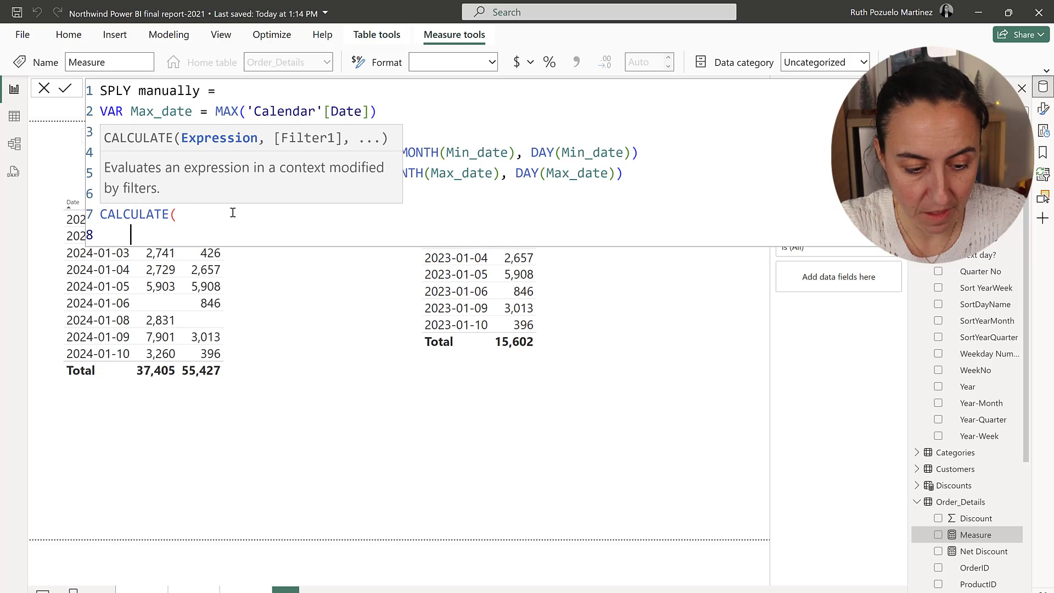
{"action": "type", "text": "[S"}
{"action": "key", "text": "Tab"}
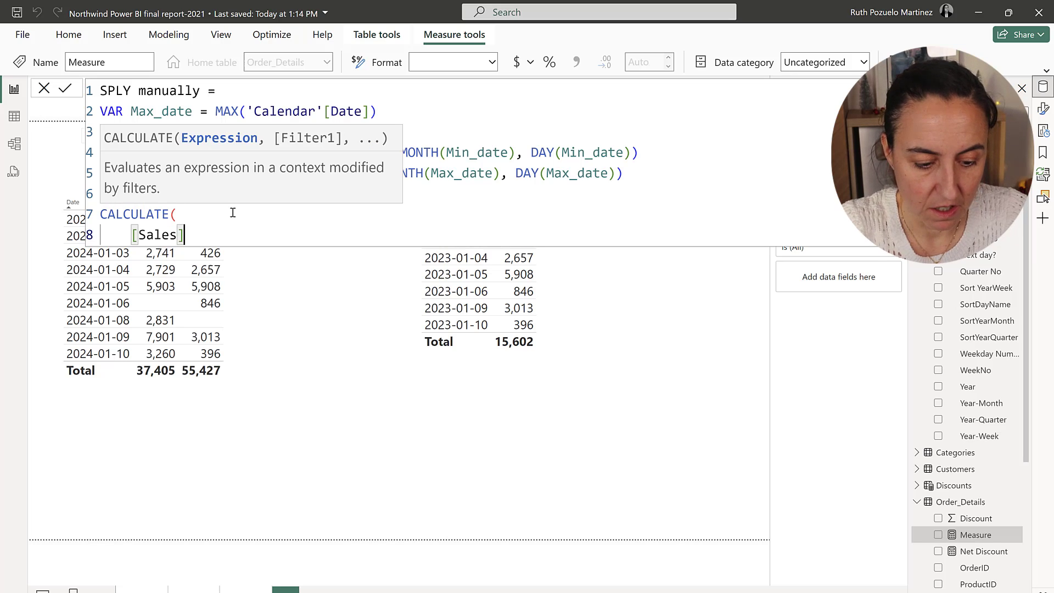
{"action": "type", "text": ","}
- Add FILTER('Calendar', as CALCULATE's filter argument
{"action": "key", "text": "shift+Return"}
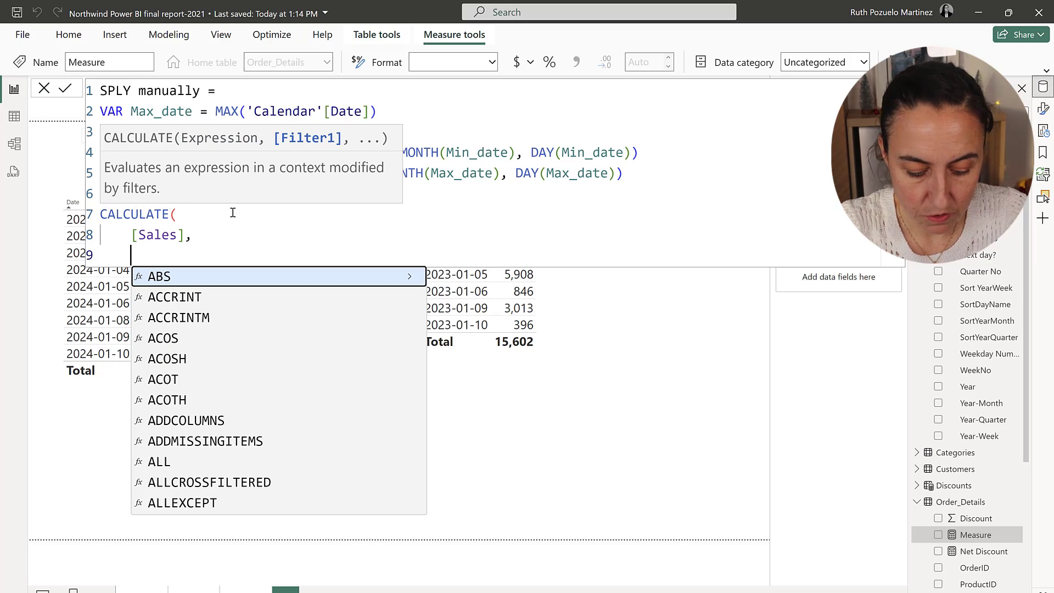
{"action": "type", "text": "fil"}
{"action": "key", "text": "Tab"}
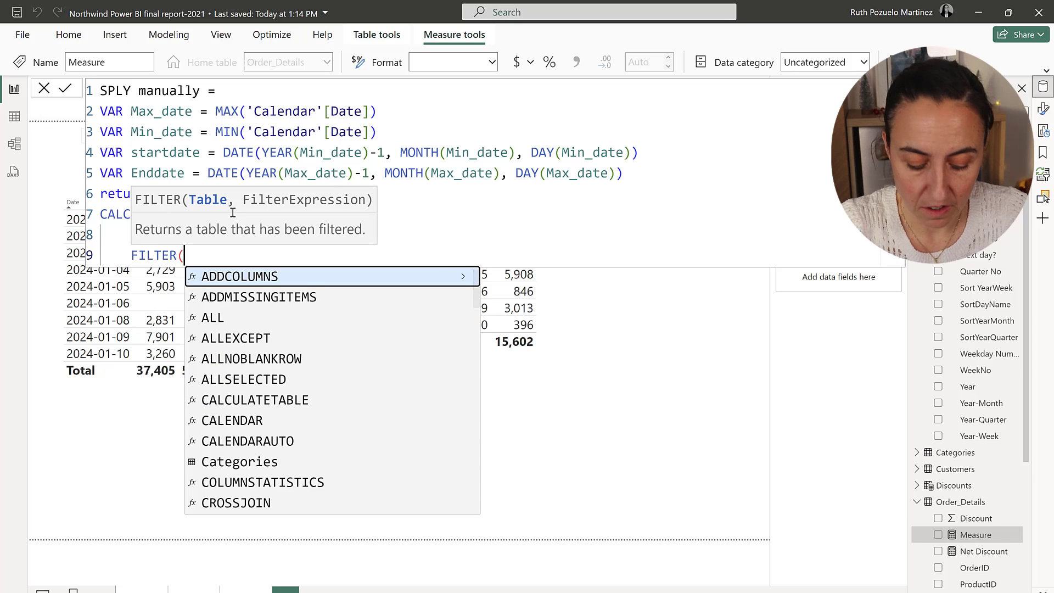
{"action": "type", "text": "cal"}
{"action": "key", "text": "Up"}
{"action": "key", "text": "Tab"}
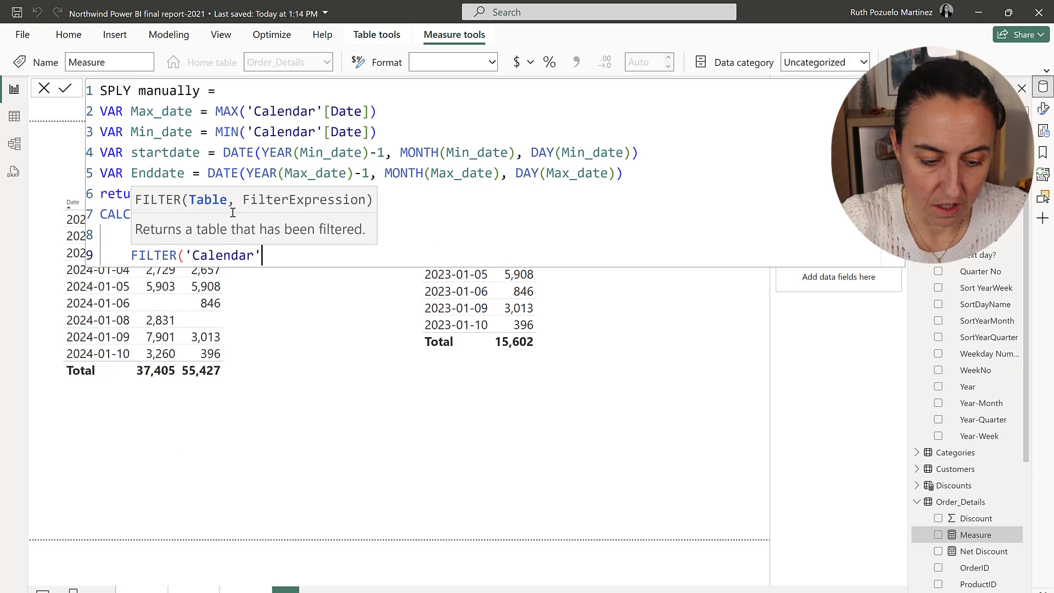
{"action": "type", "text": ","}
- Add the condition 'Calendar'[Date] >= startdate &&
{"action": "key", "text": "shift+Return"}
{"action": "type", "text": "c"}
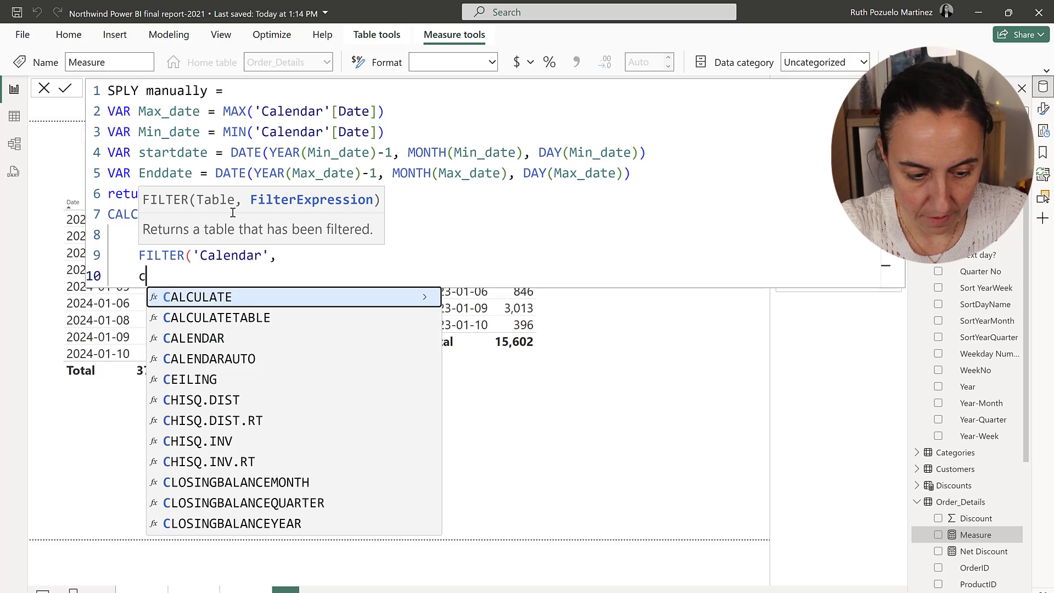
{"action": "type", "text": "al"}
{"action": "key", "text": "Up"}
{"action": "key", "text": "Up"}
{"action": "key", "text": "Up"}
{"action": "key", "text": "Up"}
{"action": "key", "text": "Up"}
{"action": "key", "text": "Up"}
{"action": "key", "text": "Up"}
{"action": "key", "text": "Up"}
{"action": "key", "text": "Up"}
{"action": "key", "text": "Up"}
{"action": "key", "text": "Up"}
{"action": "key", "text": "Up"}
{"action": "key", "text": "Up"}
{"action": "key", "text": "Up"}
{"action": "key", "text": "Up"}
{"action": "key", "text": "Up"}
{"action": "key", "text": "Up"}
{"action": "key", "text": "Up"}
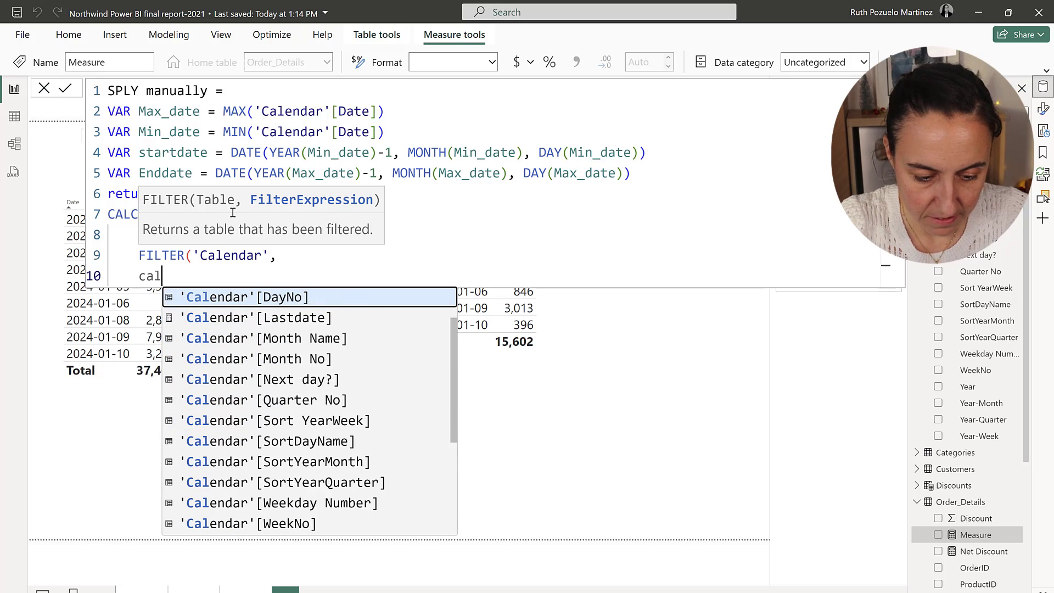
{"action": "key", "text": "Up"}
{"action": "key", "text": "Down"}
{"action": "key", "text": "Tab"}
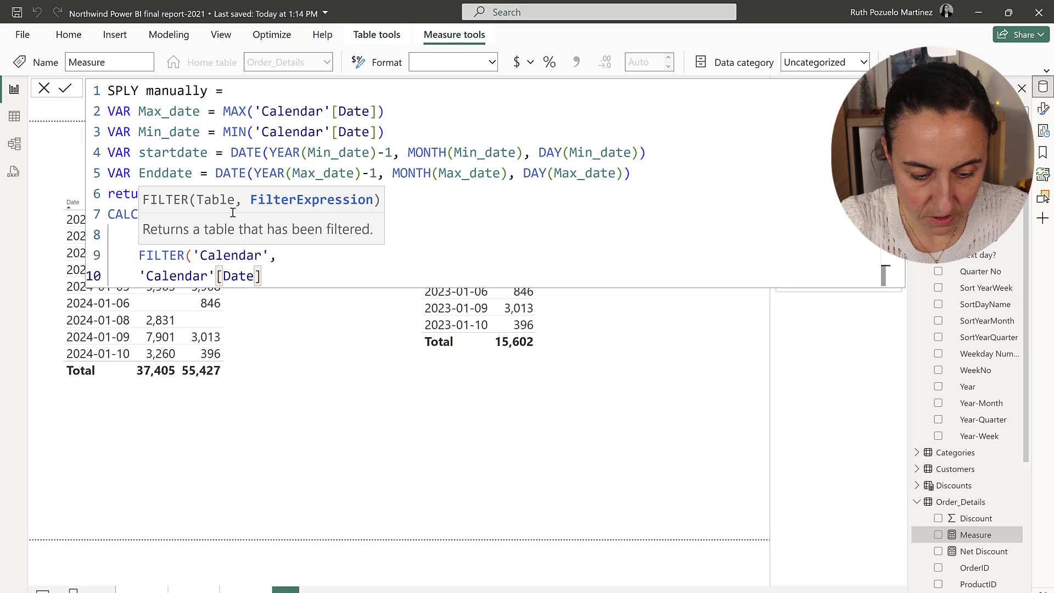
{"action": "type", "text": ">"}
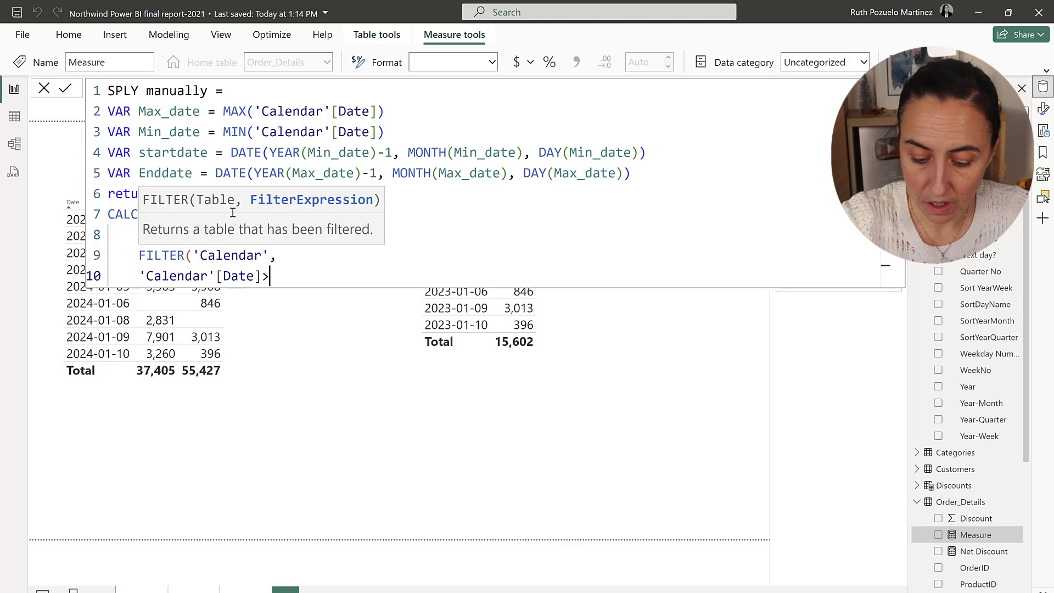
{"action": "type", "text": "="}
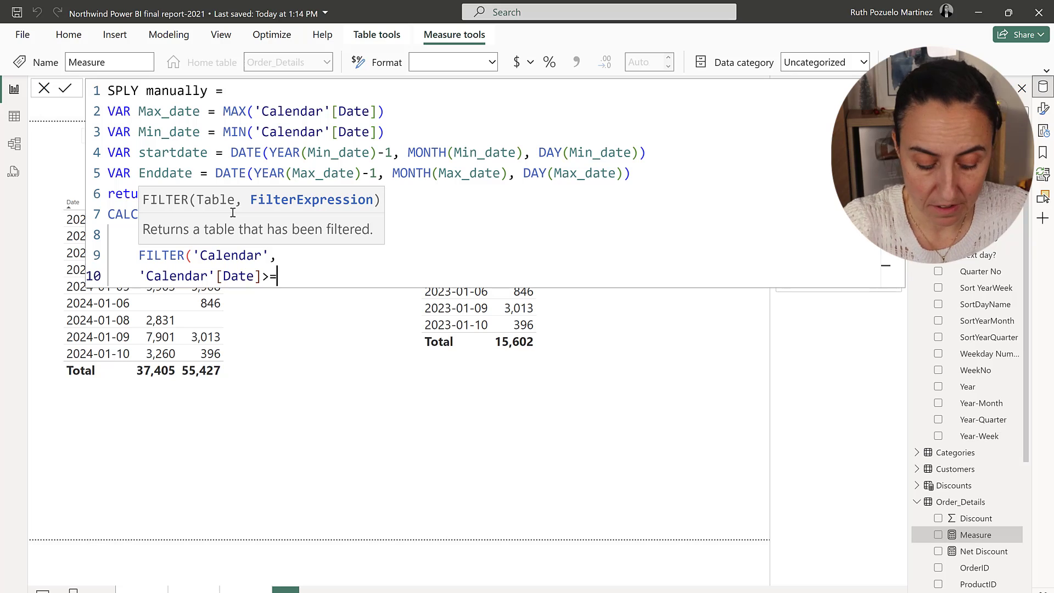
{"action": "type", "text": "start"}
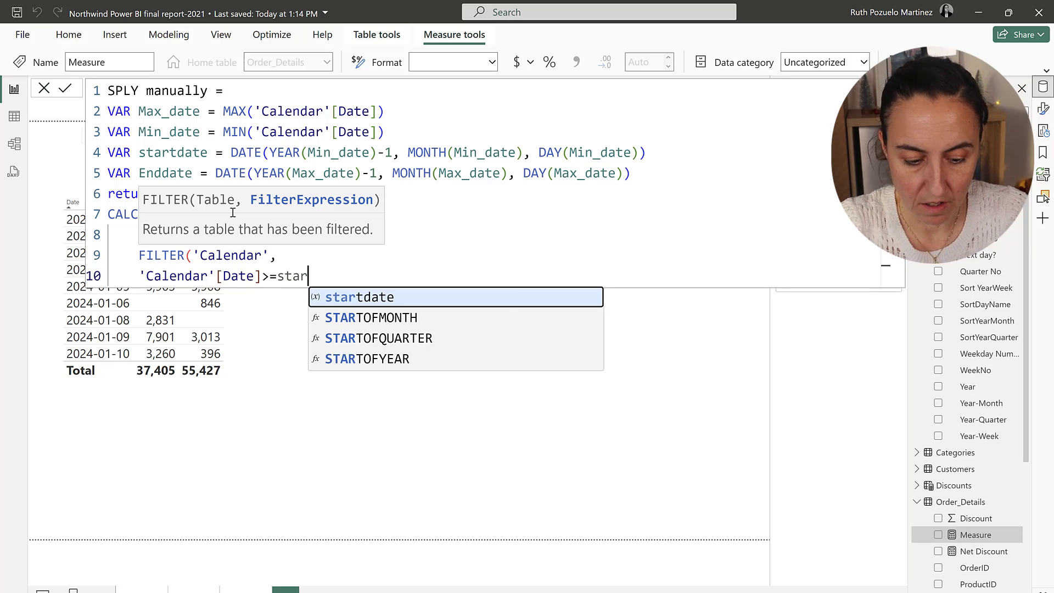
{"action": "key", "text": "Tab"}
{"action": "type", "text": "&&"}
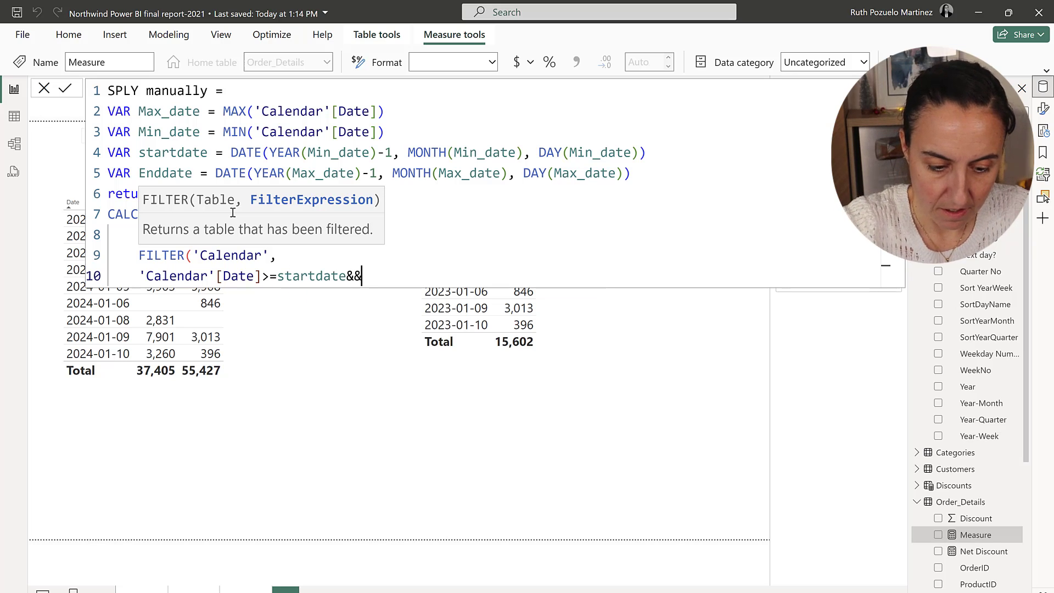
- Add 'Calendar'[Date] <= Enddate, close the parentheses, and commit the measure
{"action": "key", "text": "shift+Return"}
{"action": "type", "text": "calde"}
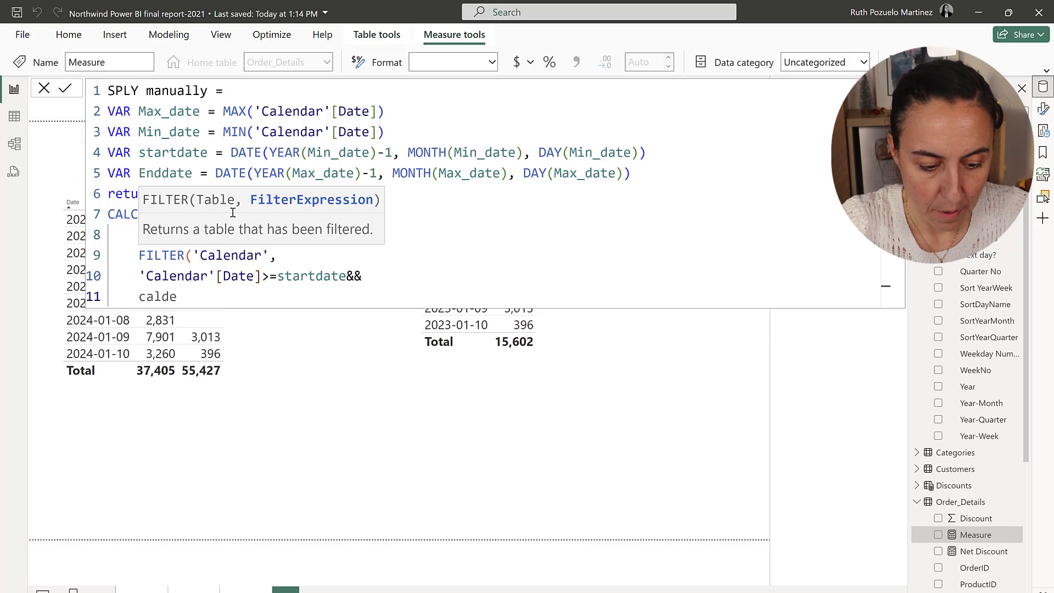
{"action": "key", "text": "BackSpace"}
{"action": "key", "text": "BackSpace"}
{"action": "key", "text": "Up"}
{"action": "key", "text": "Up"}
{"action": "key", "text": "Up"}
{"action": "key", "text": "Up"}
{"action": "key", "text": "Up"}
{"action": "key", "text": "Up"}
{"action": "key", "text": "Up"}
{"action": "key", "text": "Up"}
{"action": "key", "text": "Up"}
{"action": "key", "text": "Up"}
{"action": "key", "text": "Up"}
{"action": "key", "text": "Up"}
{"action": "key", "text": "Up"}
{"action": "key", "text": "Up"}
{"action": "key", "text": "Up"}
{"action": "key", "text": "Up"}
{"action": "key", "text": "Up"}
{"action": "key", "text": "Up"}
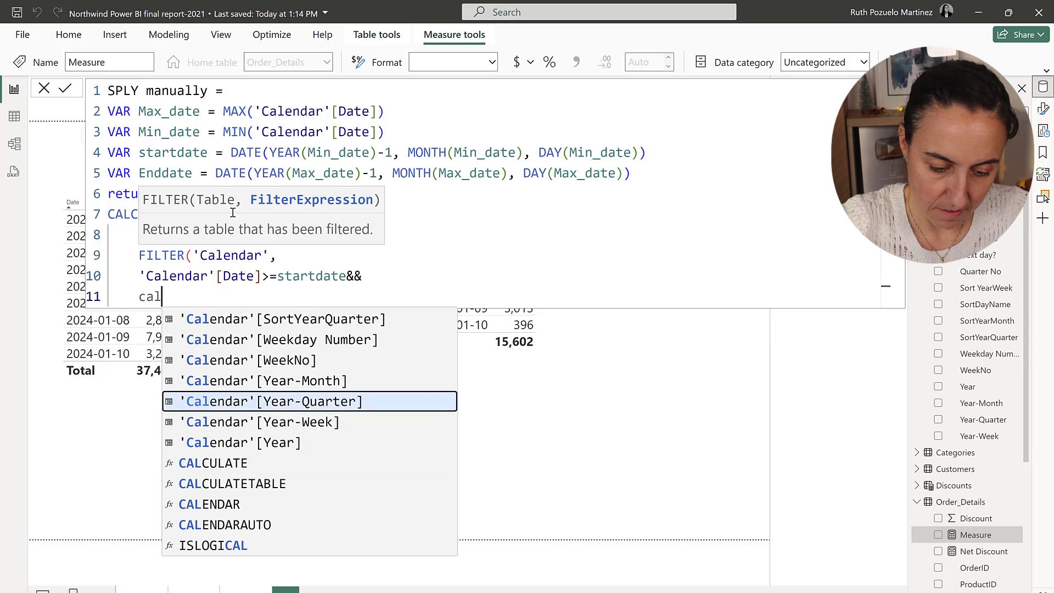
{"action": "key", "text": "Tab"}
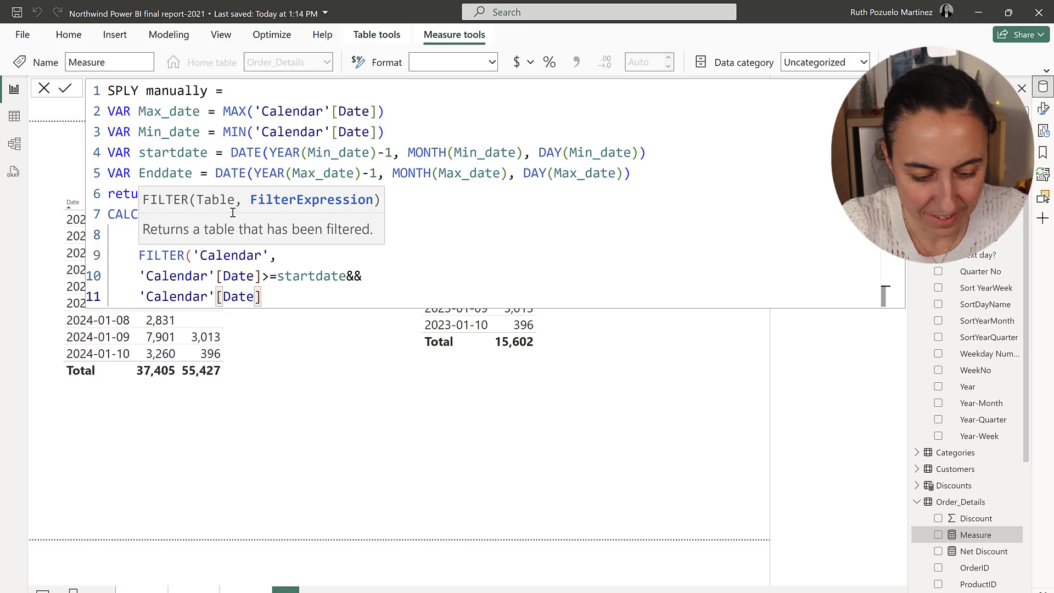
{"action": "type", "text": "<="}
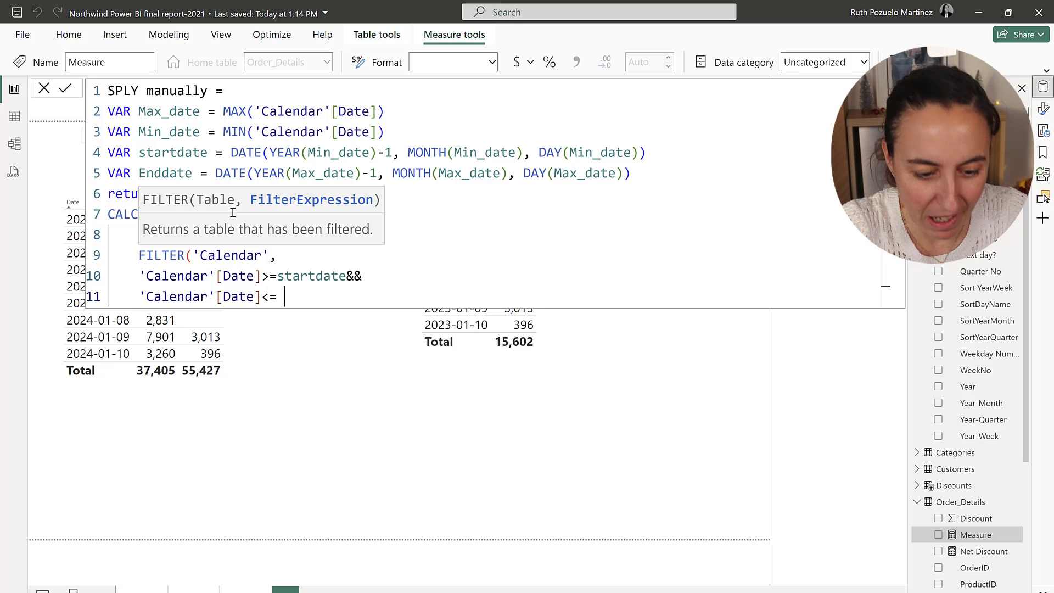
{"action": "type", "text": " end"}
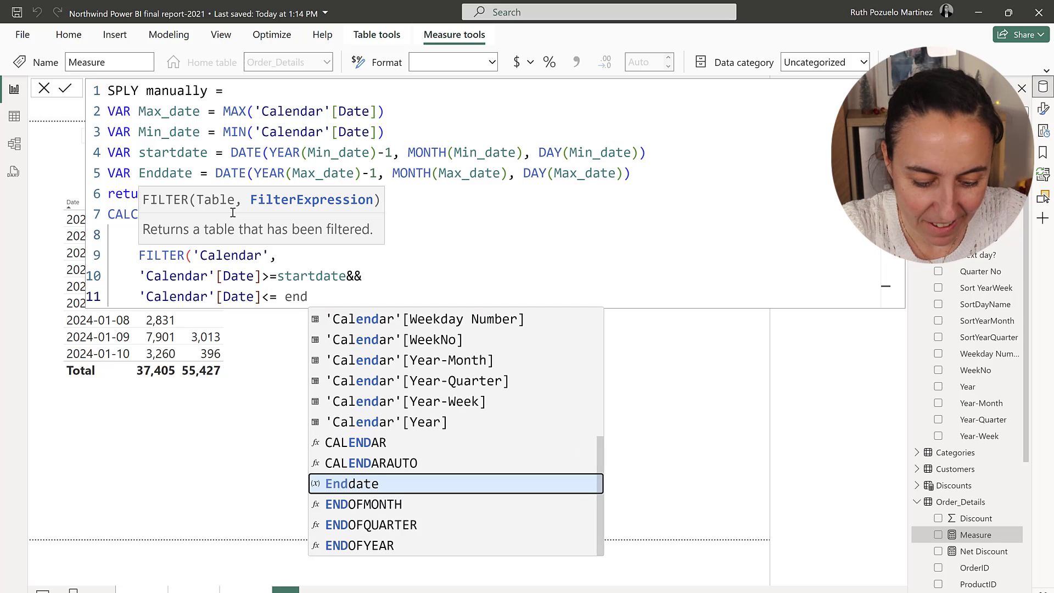
{"action": "key", "text": "Tab"}
{"action": "key", "text": "Return"}
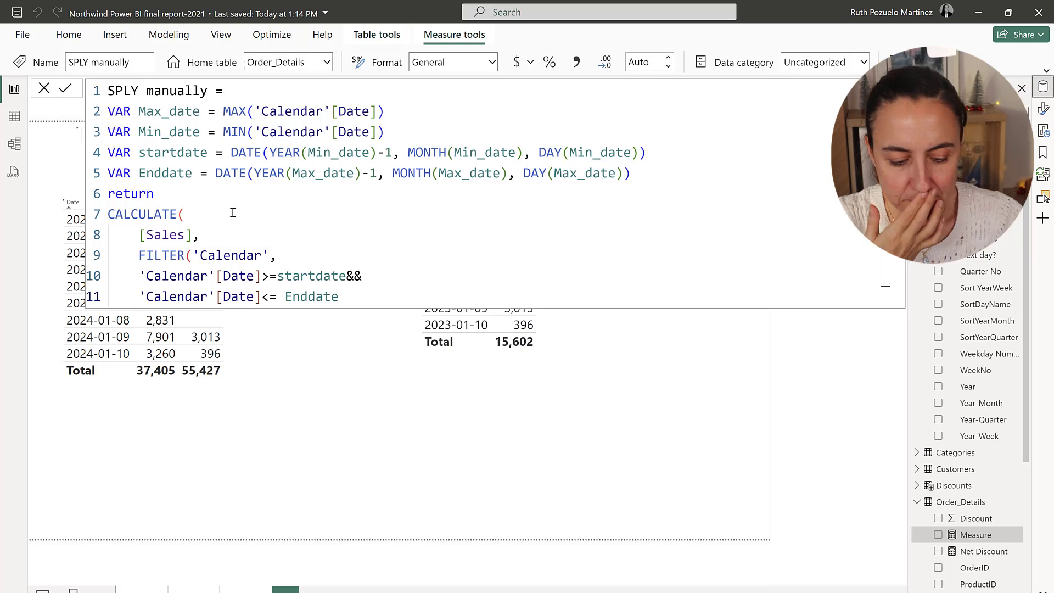
{"action": "type", "text": "))"}
{"action": "key", "text": "Return"}
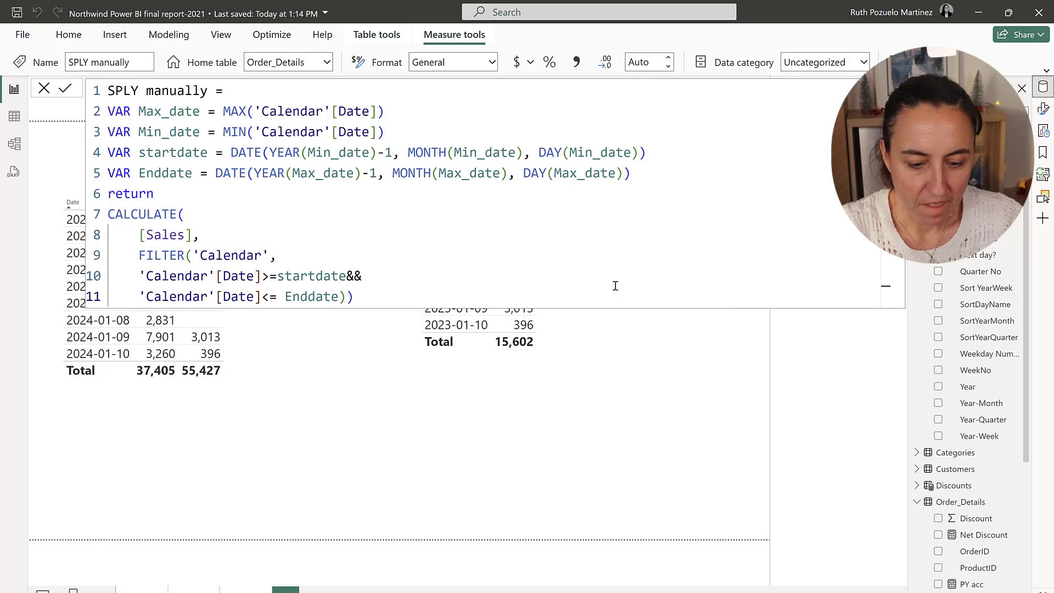
- Drag the SPLY manually measure from the Data pane onto the 2024 table, beside YTD SPPY
{"action": "left_click", "coordinate": [44, 89]}
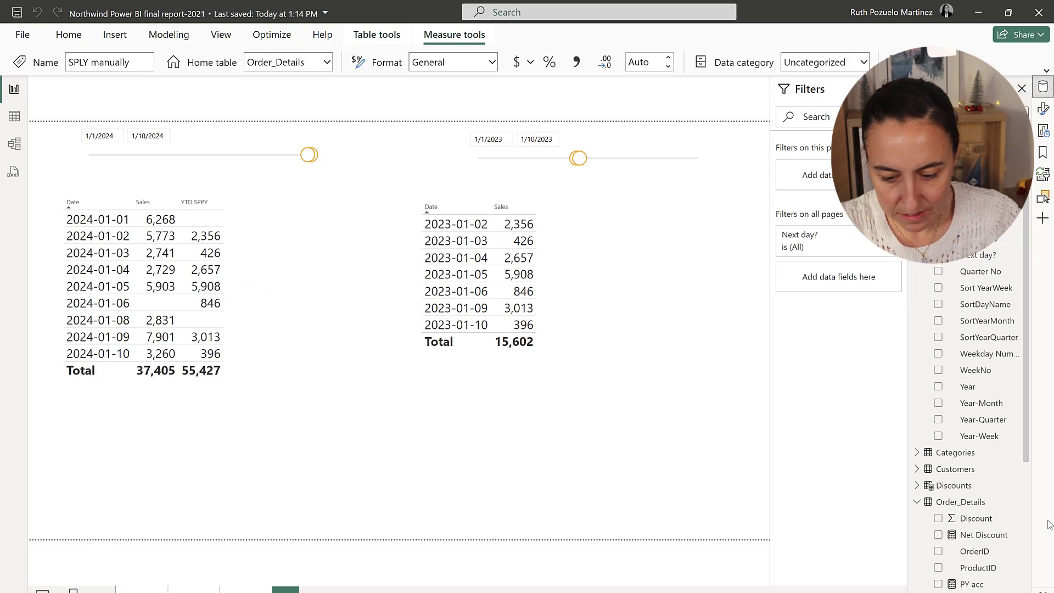
{"action": "scroll", "coordinate": [982, 514], "scroll_direction": "down", "scroll_amount": 1}
{"action": "scroll", "coordinate": [985, 514], "scroll_direction": "down", "scroll_amount": 3}
{"action": "left_click_drag", "start_coordinate": [985, 496], "coordinate": [236, 274]}
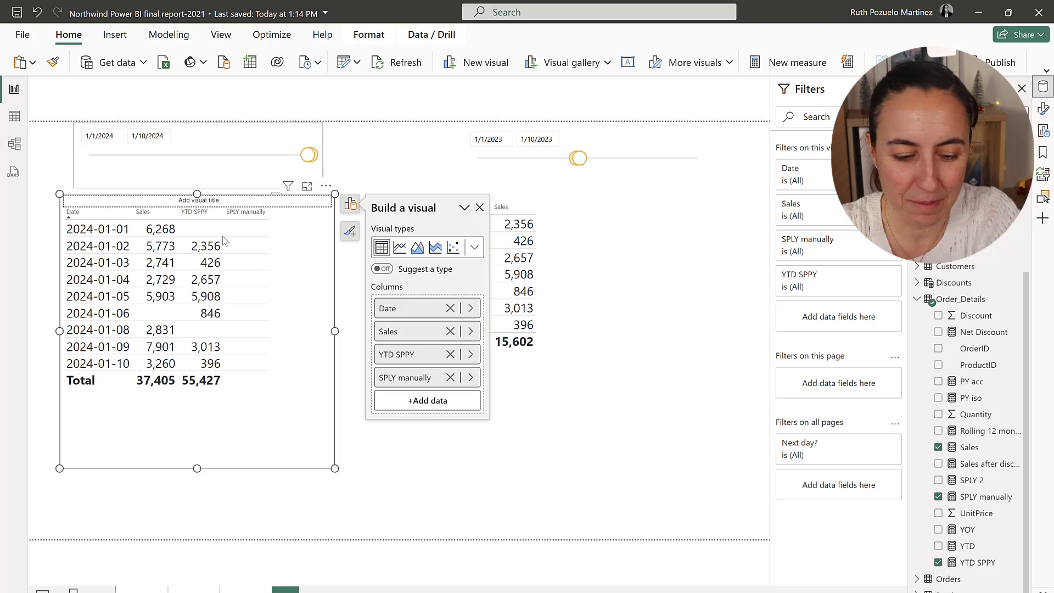
- Change FILTER('Calendar' to FILTER(ALL('Calendar')) in SPLY manually and commit the measure
{"action": "left_click", "coordinate": [988, 496]}
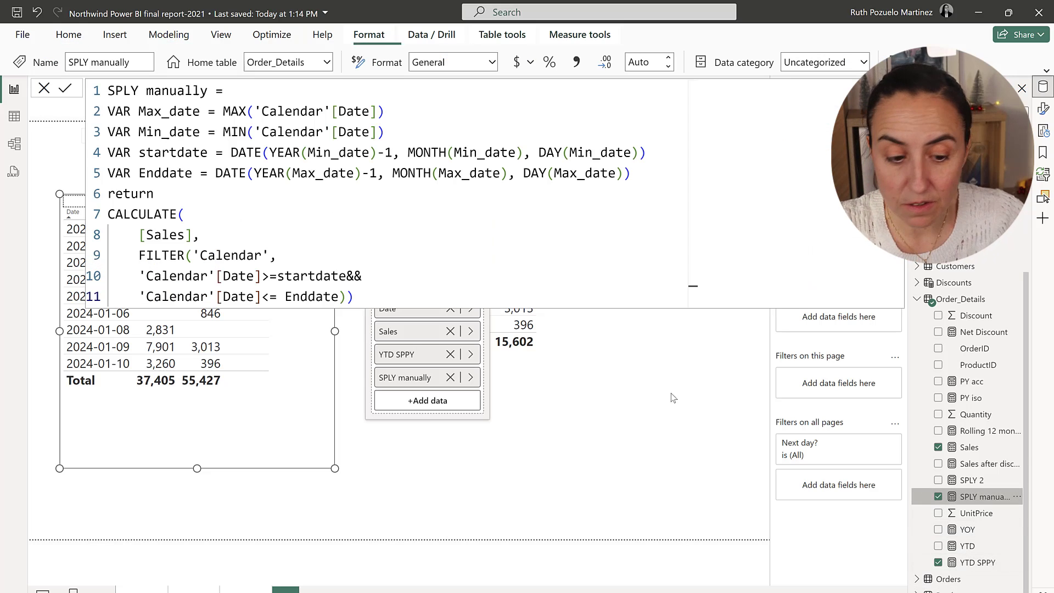
{"action": "left_click", "coordinate": [199, 254]}
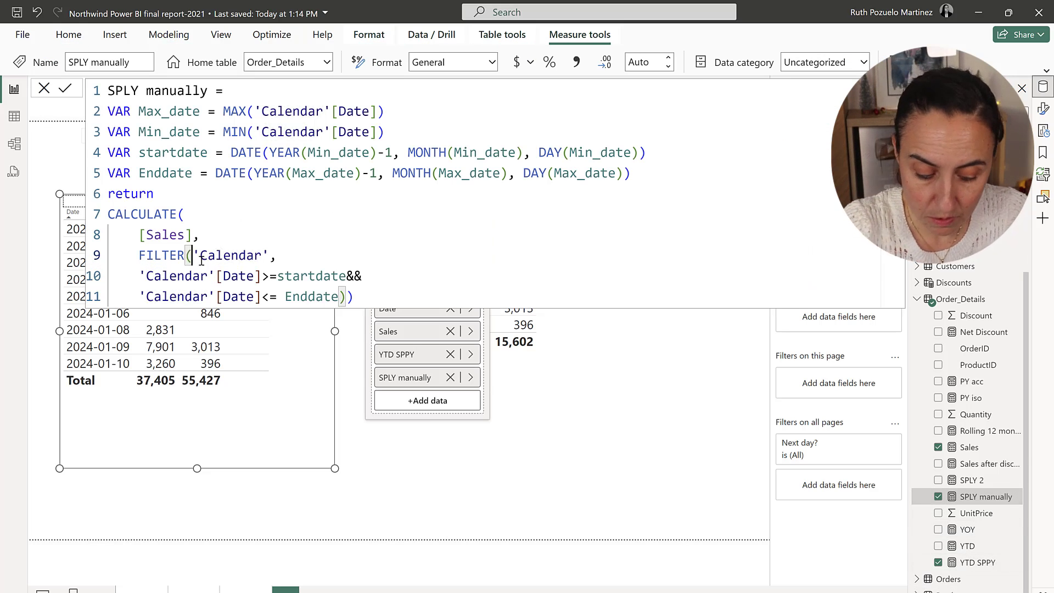
{"action": "type", "text": "all("}
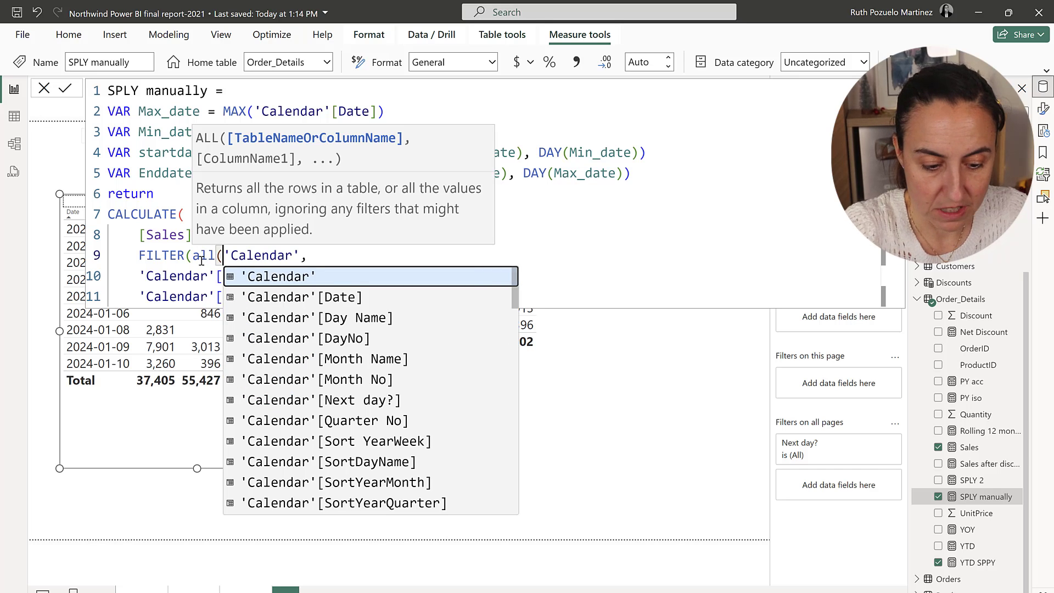
{"action": "left_click", "coordinate": [303, 256]}
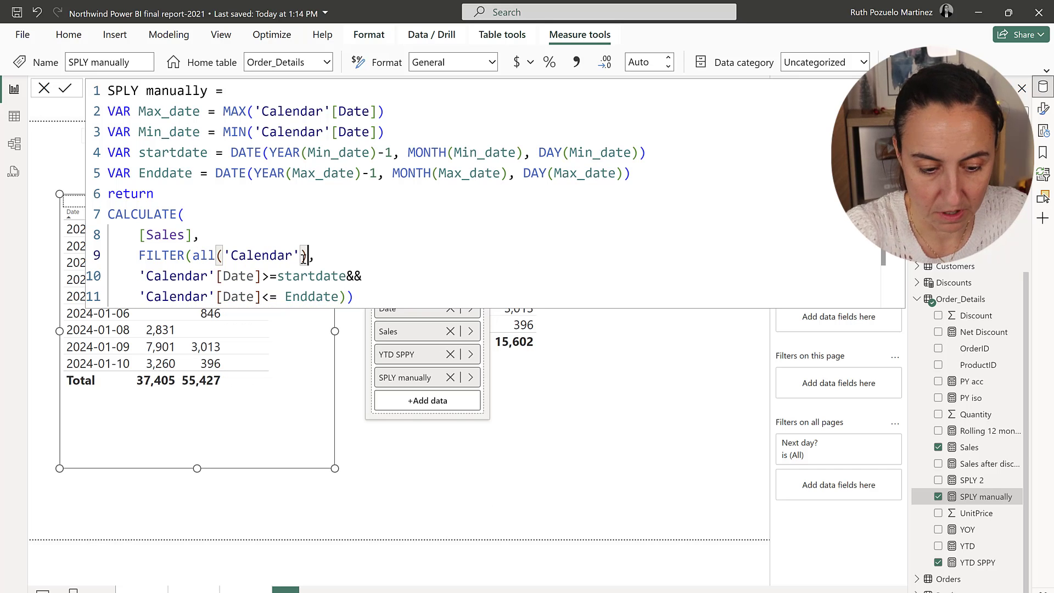
{"action": "type", "text": ")"}
{"action": "left_click", "coordinate": [65, 89]}
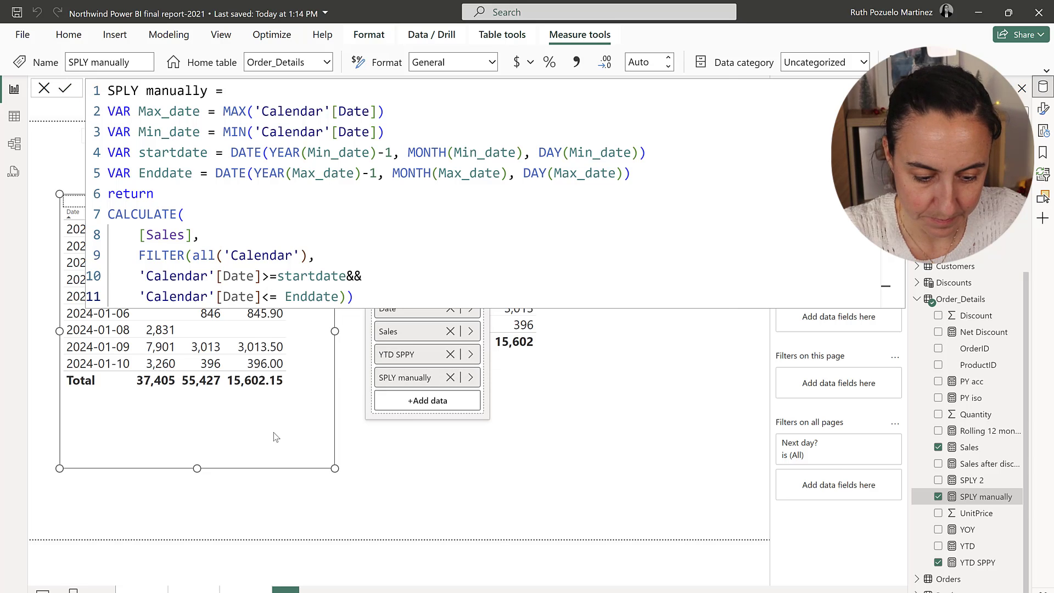
{"action": "left_click", "coordinate": [44, 88]}
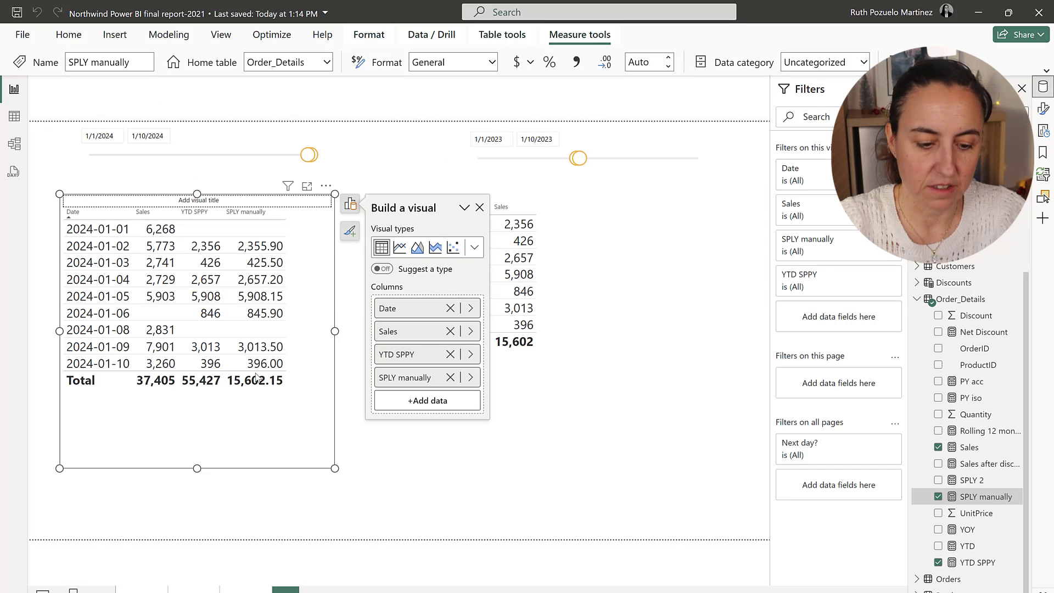